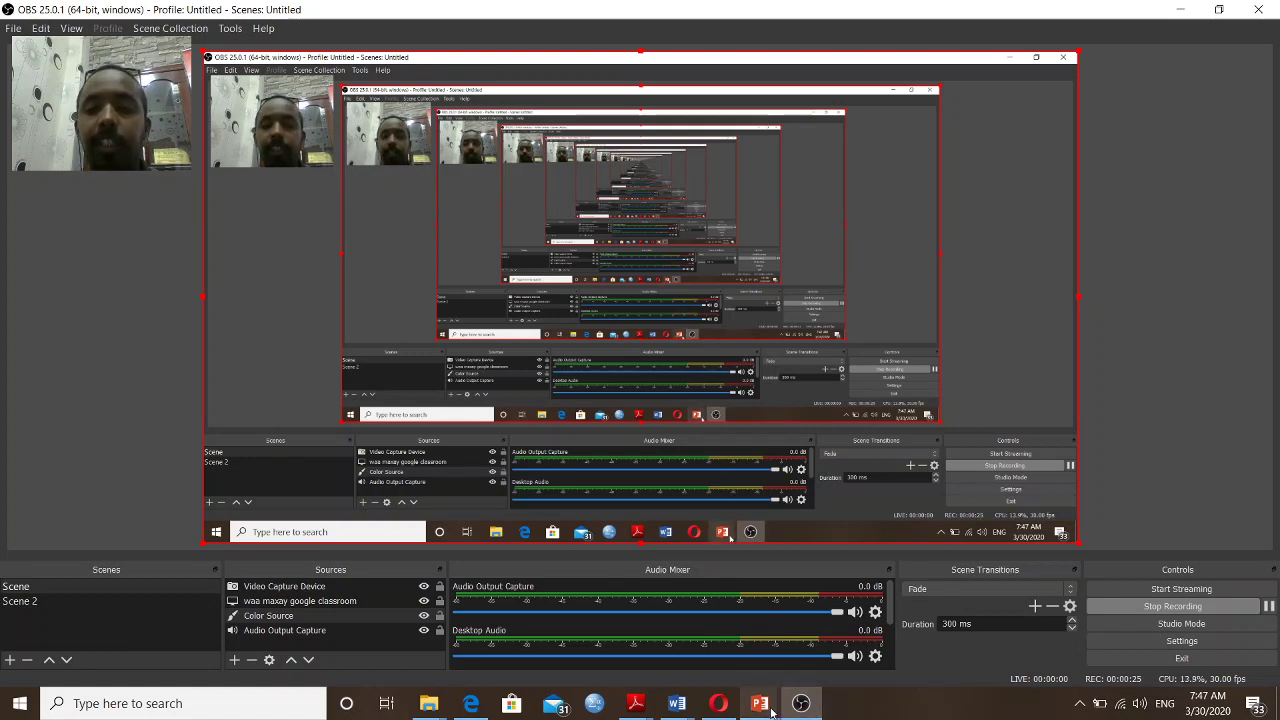
# Switch to the Opera browser, open the Semester four class in Google Classroom, and view its people list and stream.
pyautogui.click(720, 705)
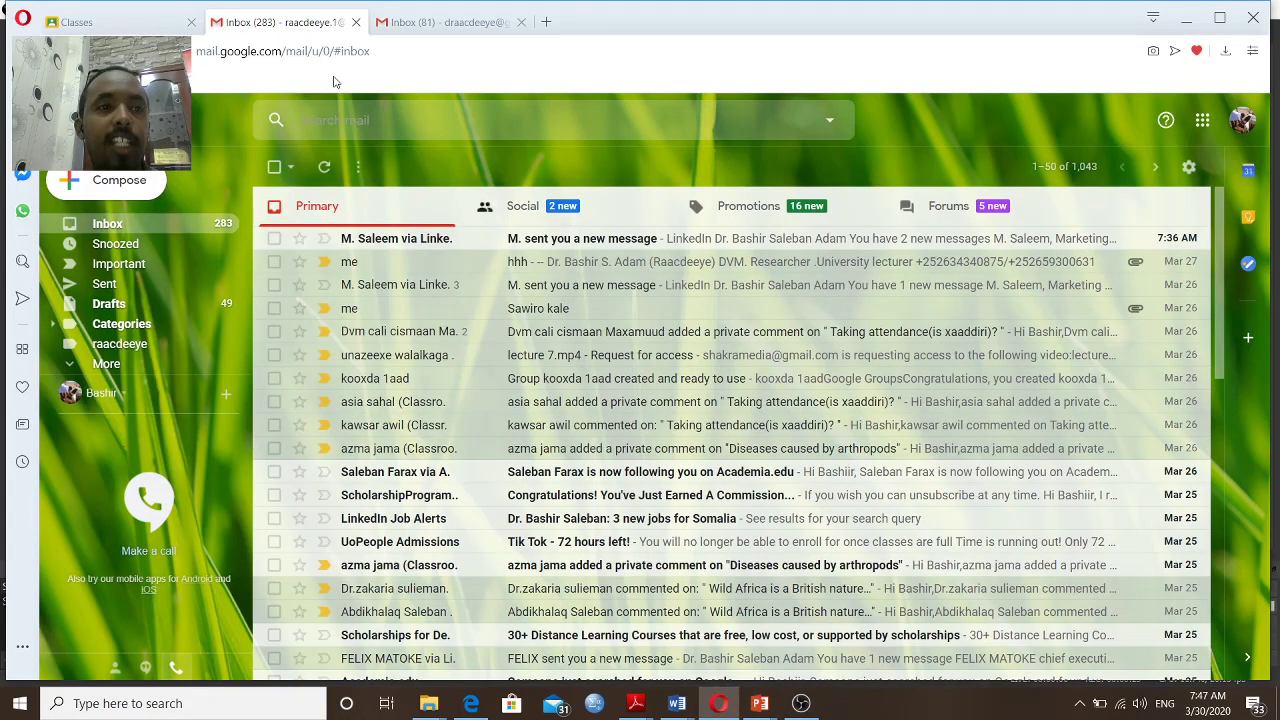
pyautogui.click(107, 22)
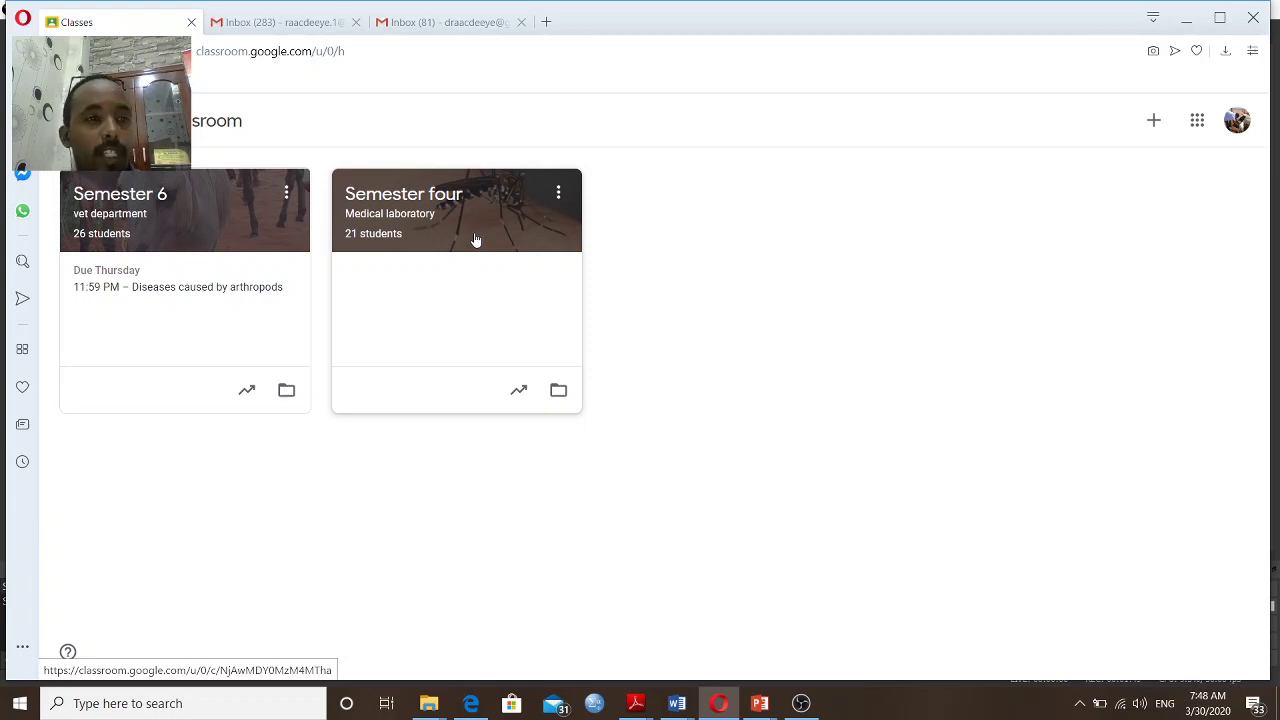
pyautogui.click(375, 232)
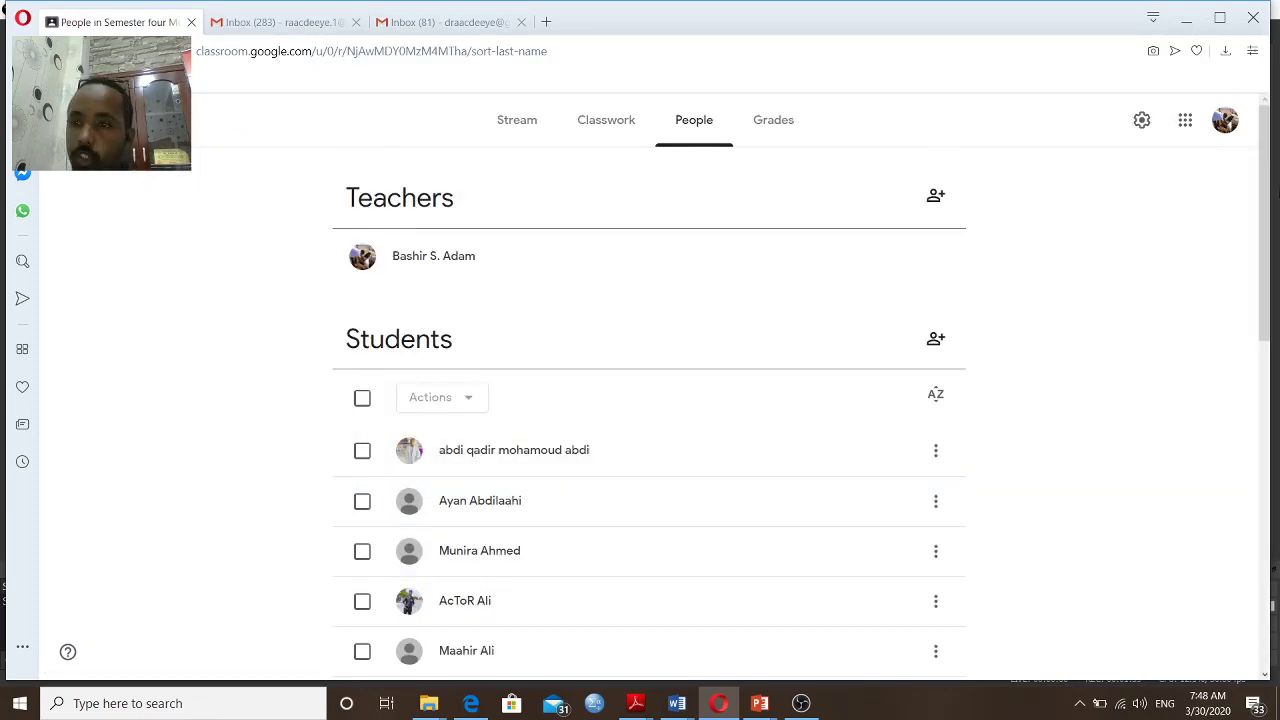
pyautogui.moveTo(1267, 185); pyautogui.dragTo(1241, 146)
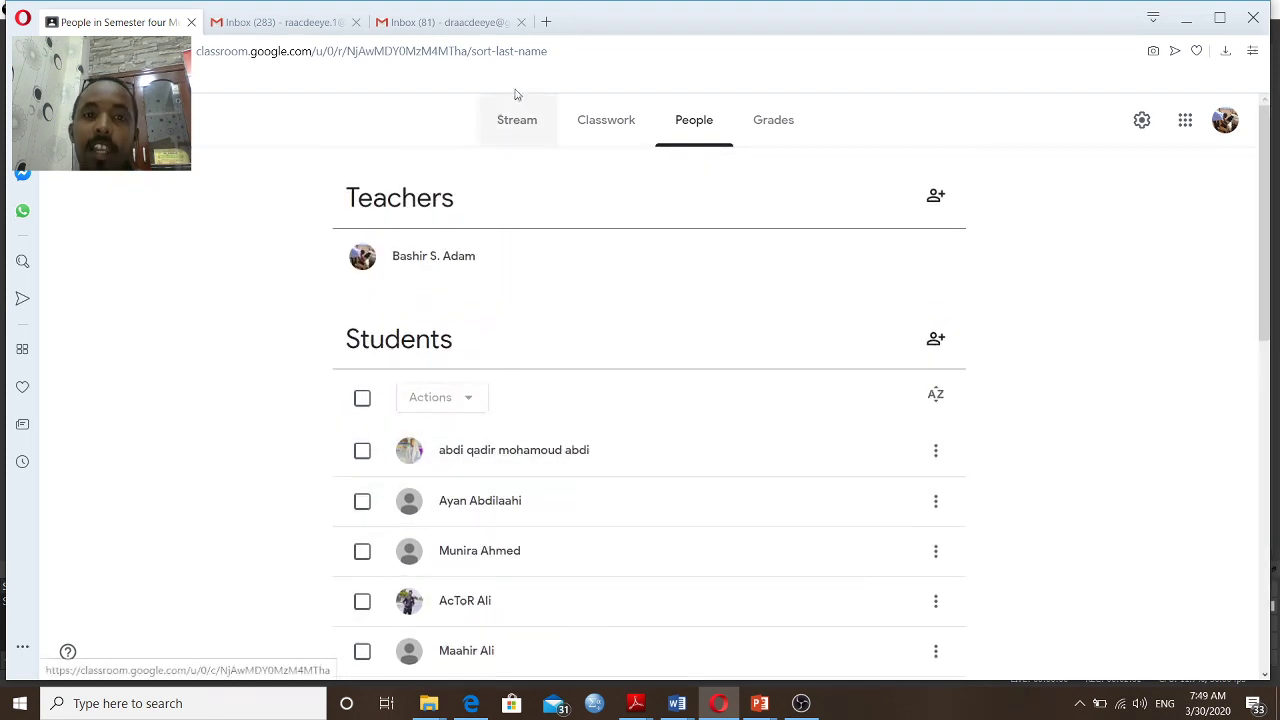
pyautogui.click(523, 130)
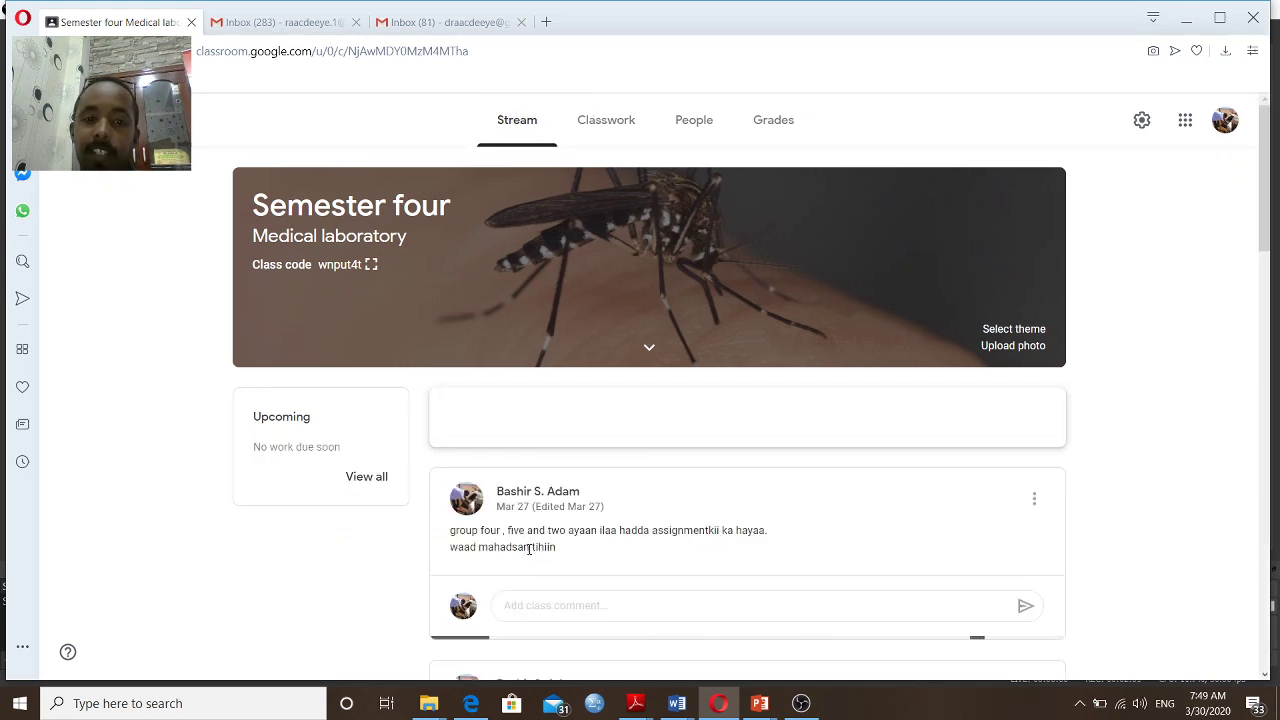
pyautogui.click(557, 423)
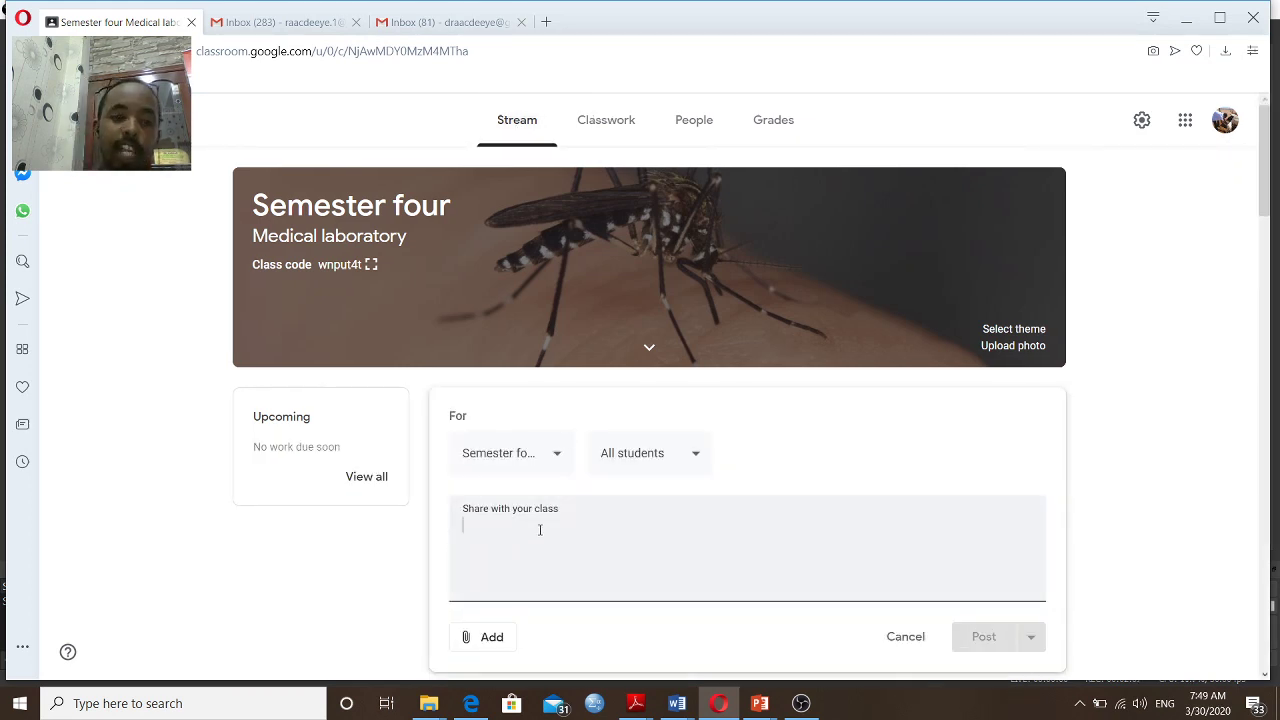
pyautogui.write('ggg')
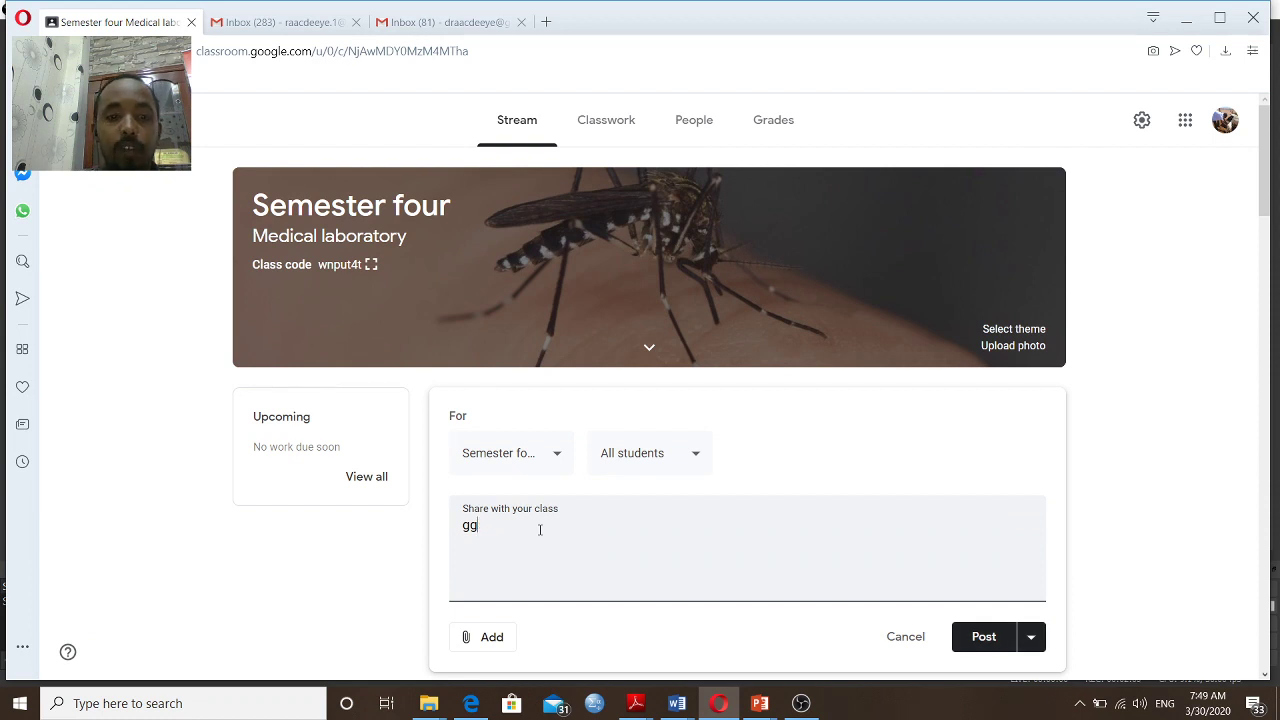
pyautogui.press('BackSpace')
pyautogui.press('BackSpace')
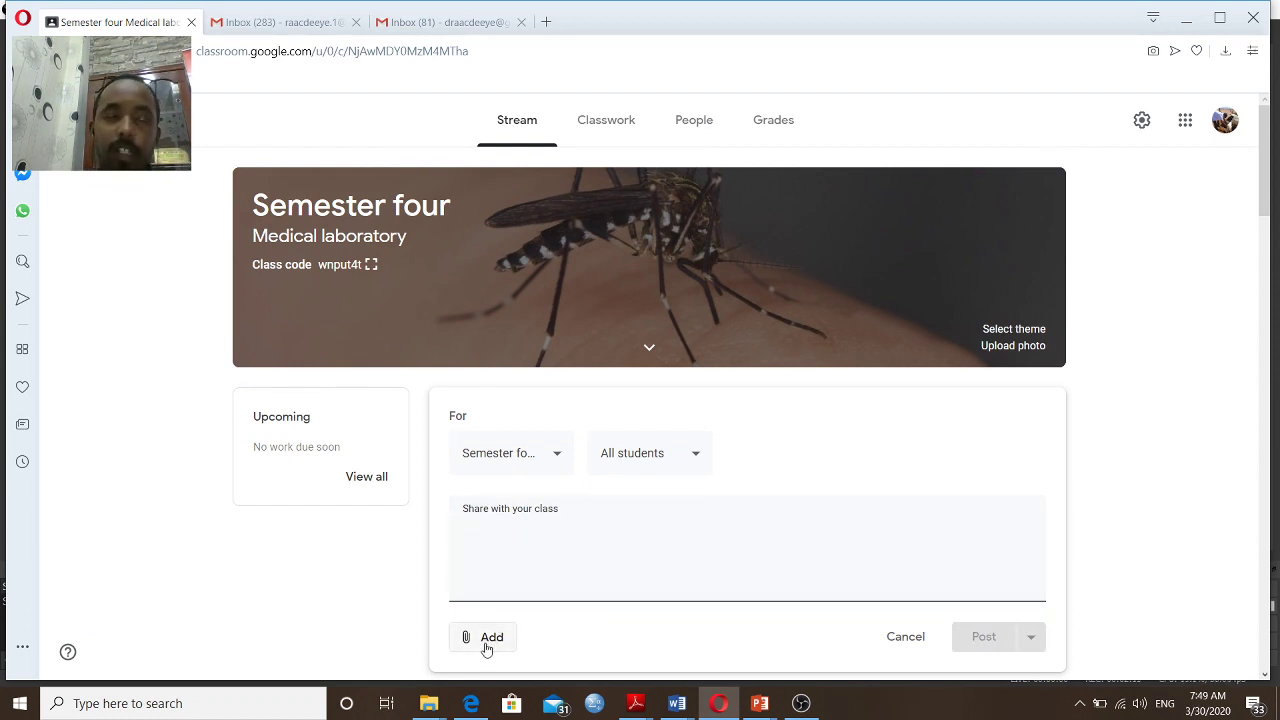
pyautogui.click(906, 640)
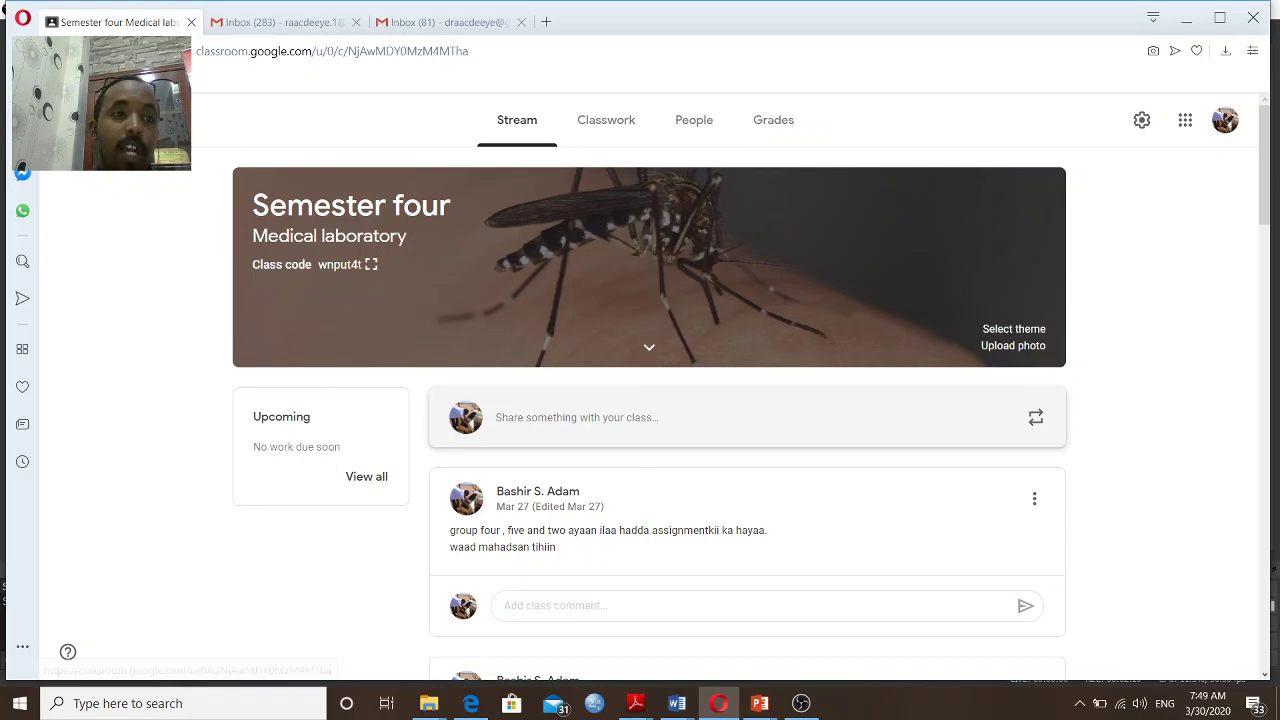
# Open the Semester 6 class and view the student work for the Diseases caused by arthropods assignment.
pyautogui.click(62, 120)
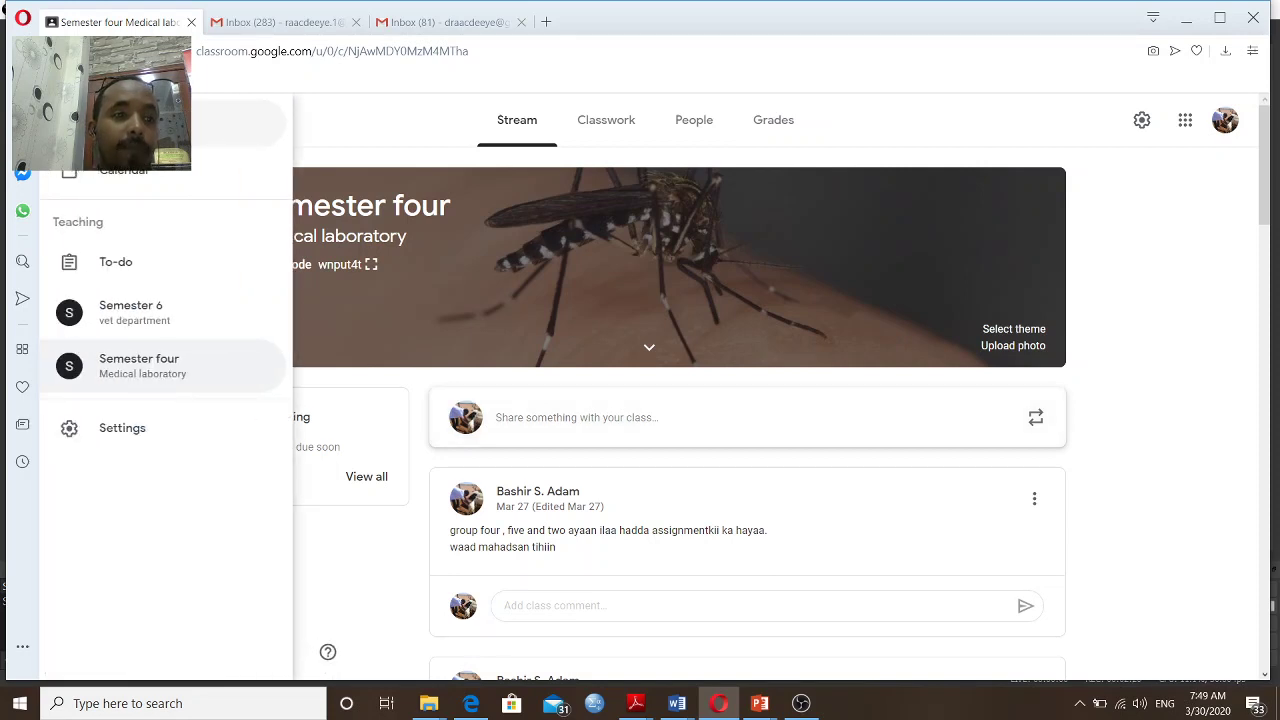
pyautogui.click(134, 320)
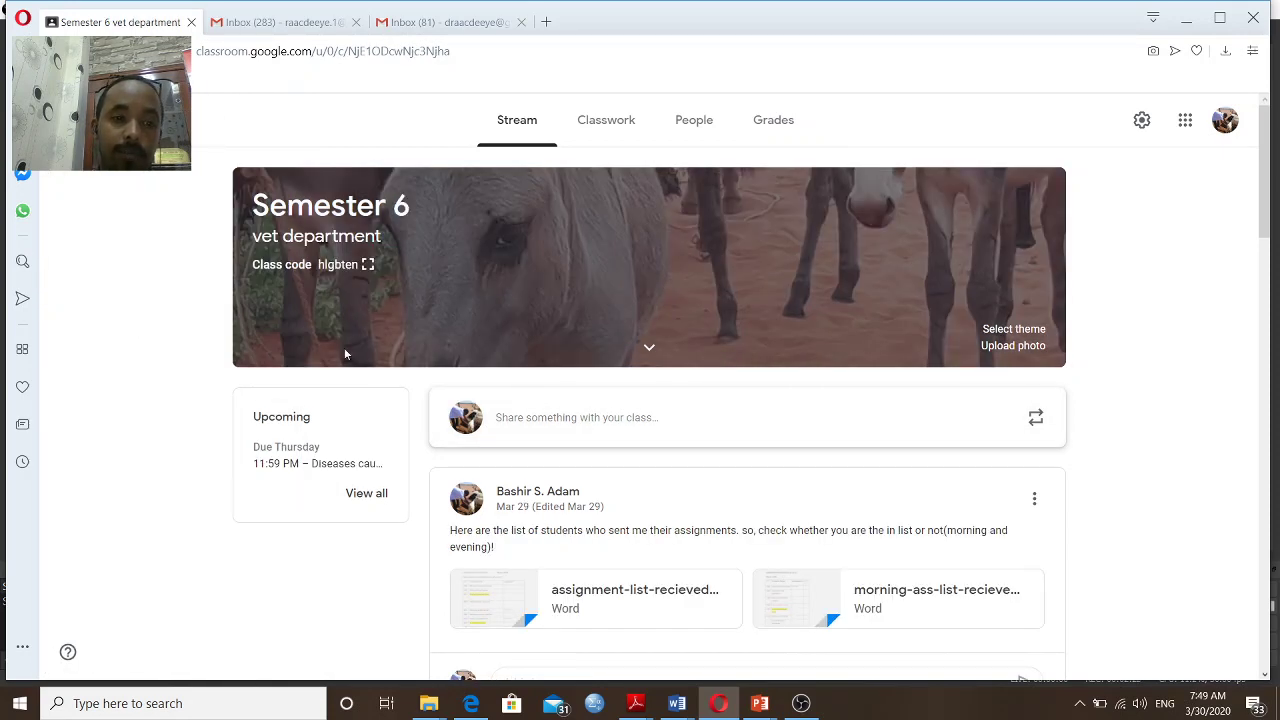
pyautogui.click(343, 466)
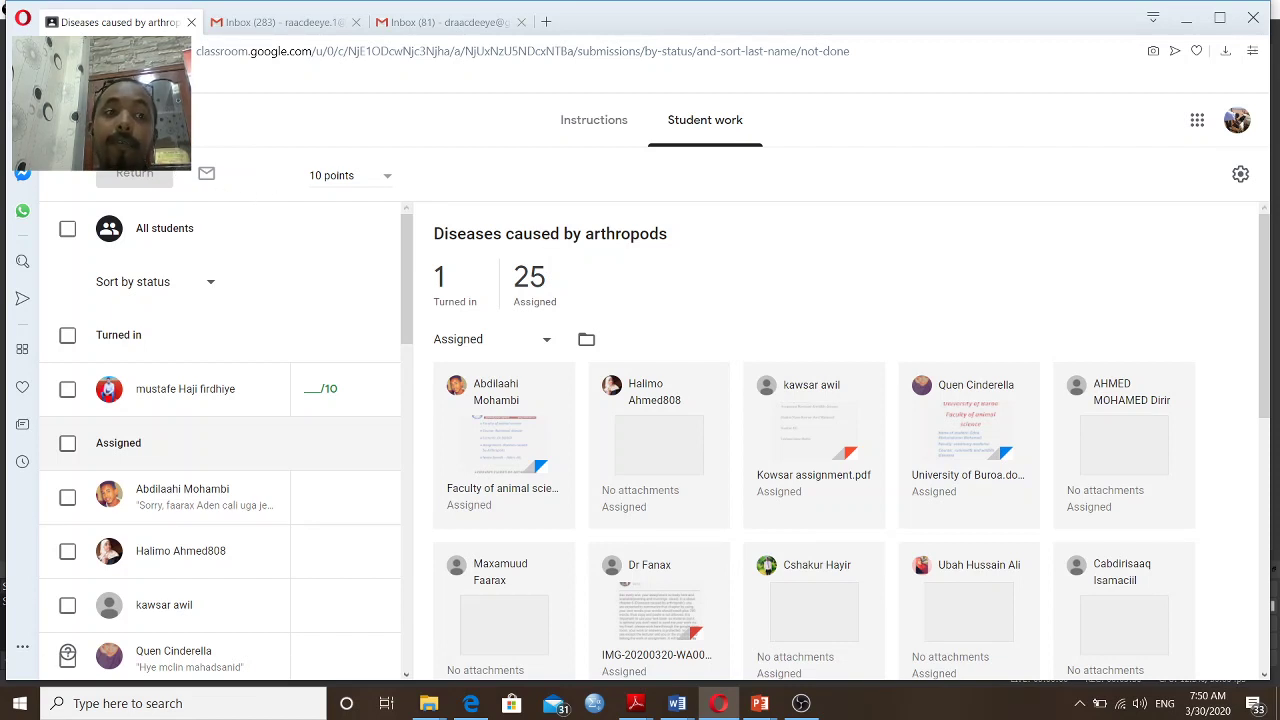
# View the people list of the Semester 6 class and look at its teacher invitation form without inviting anyone.
pyautogui.click(64, 120)
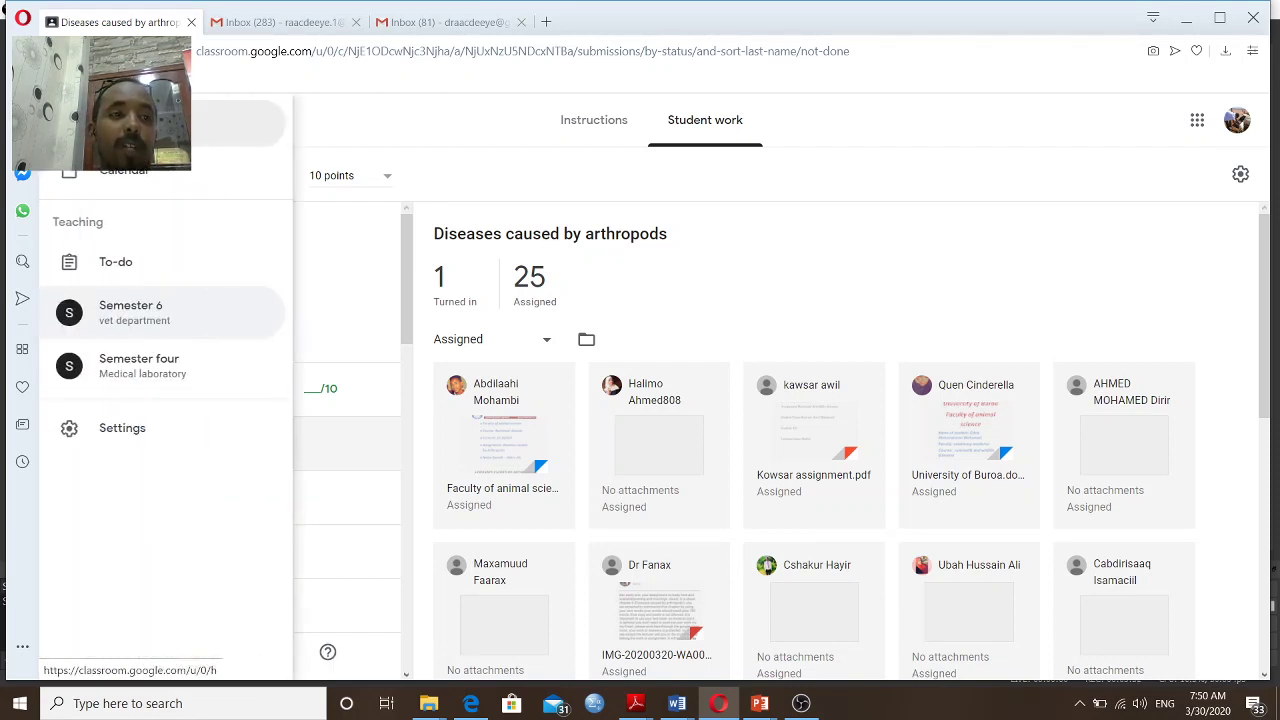
pyautogui.click(151, 315)
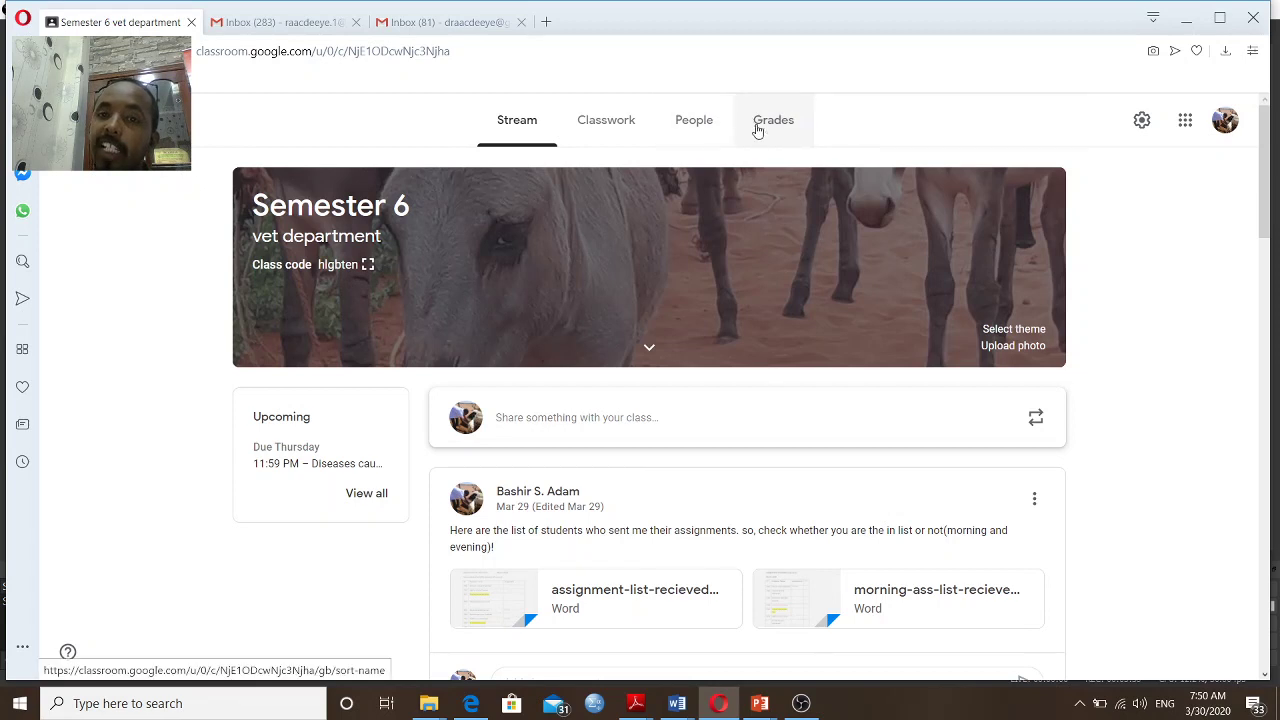
pyautogui.click(690, 128)
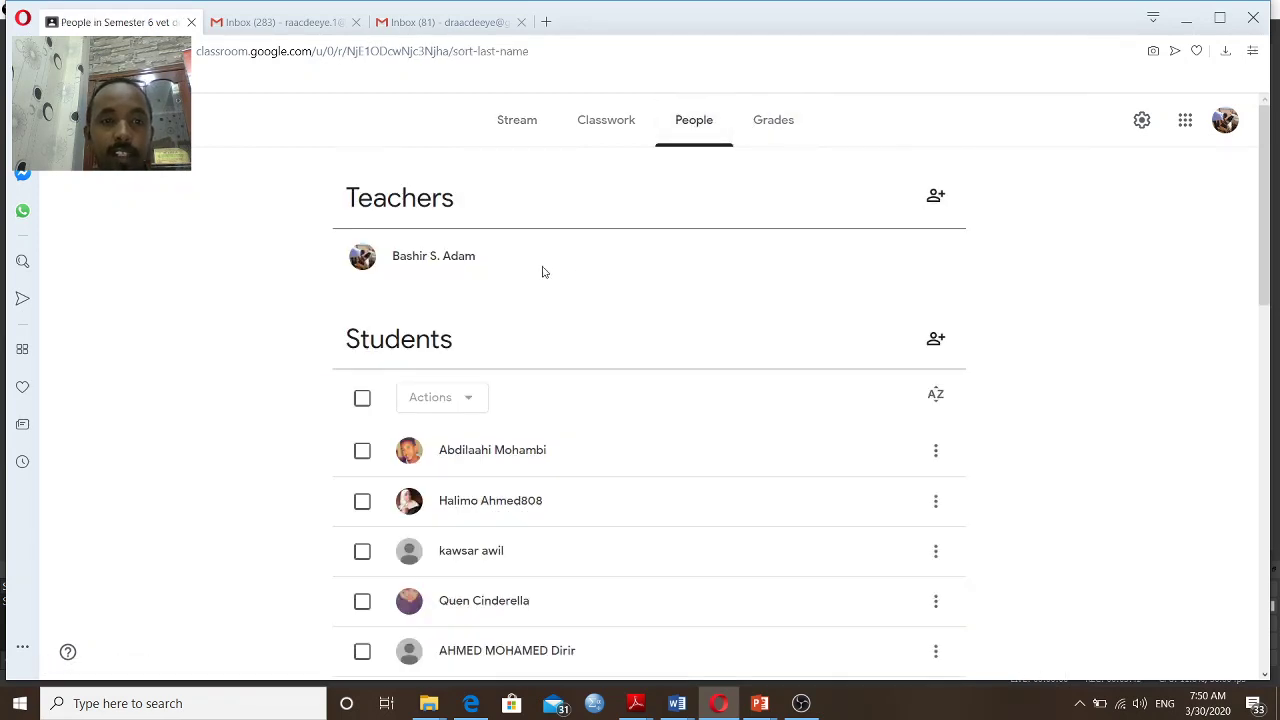
pyautogui.click(935, 196)
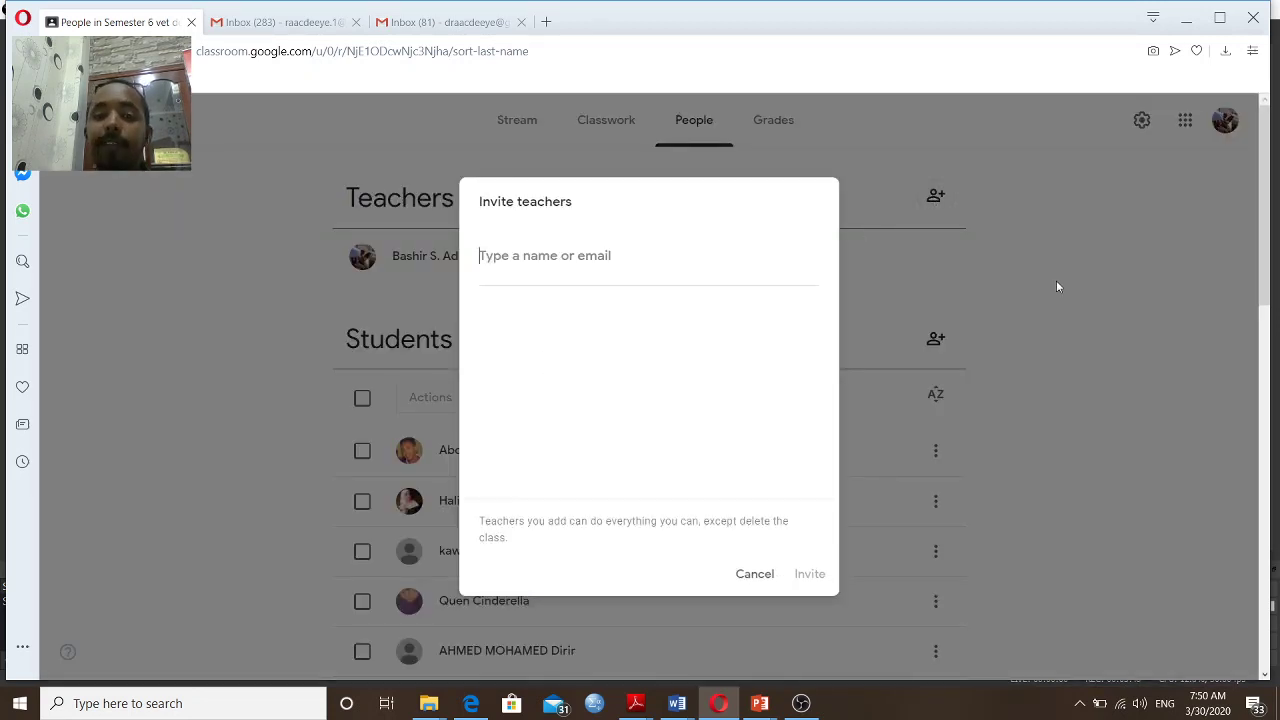
pyautogui.click(754, 574)
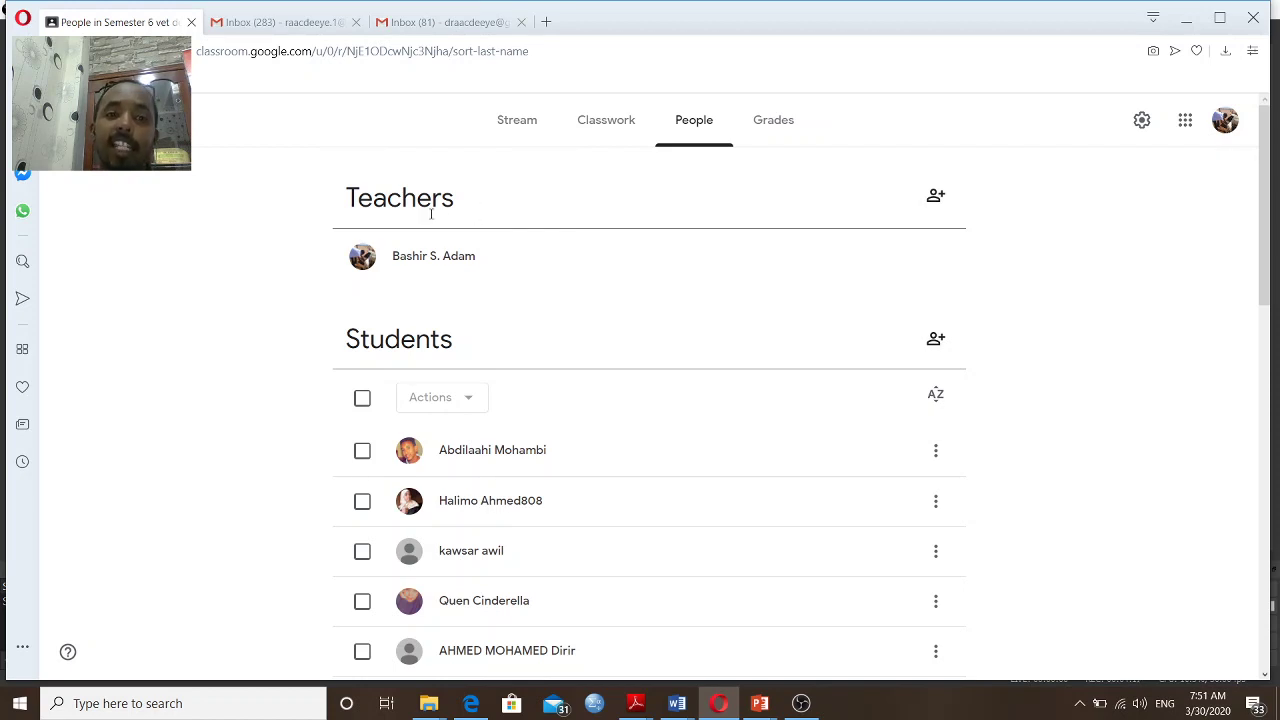
# Go to the Gmail inbox and open Classroom from the Google apps list.
pyautogui.click(64, 120)
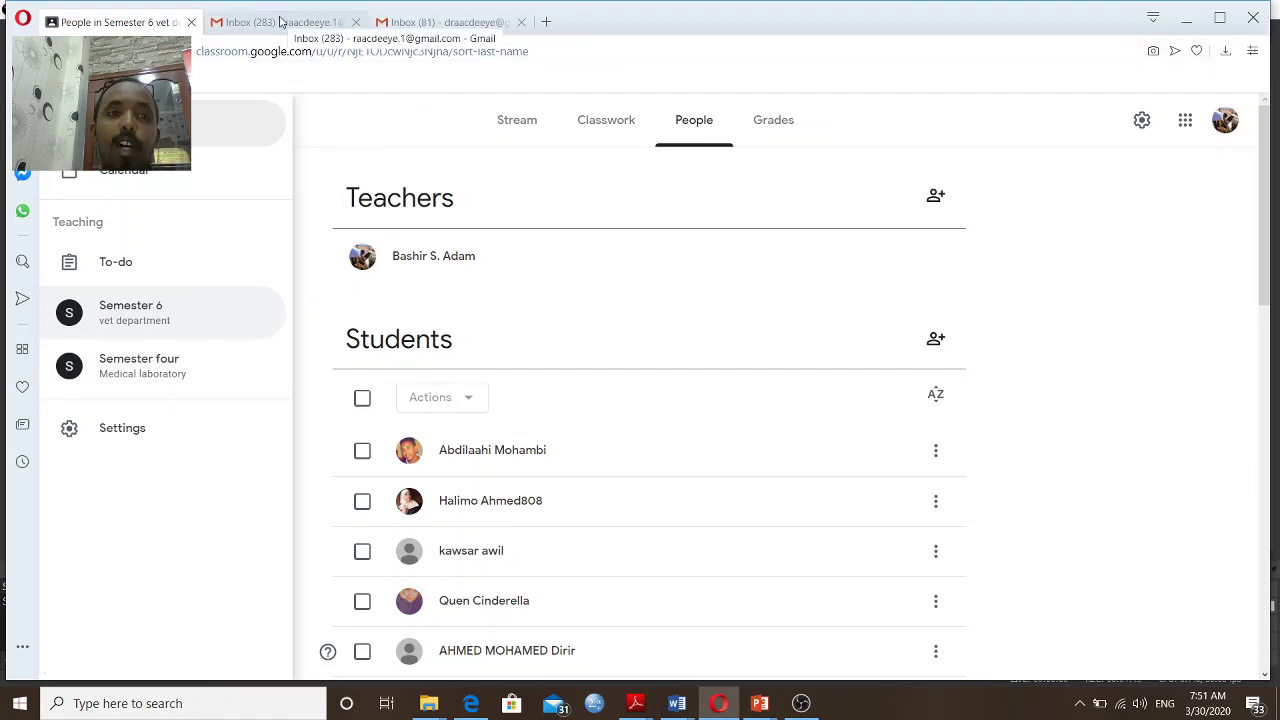
pyautogui.click(281, 22)
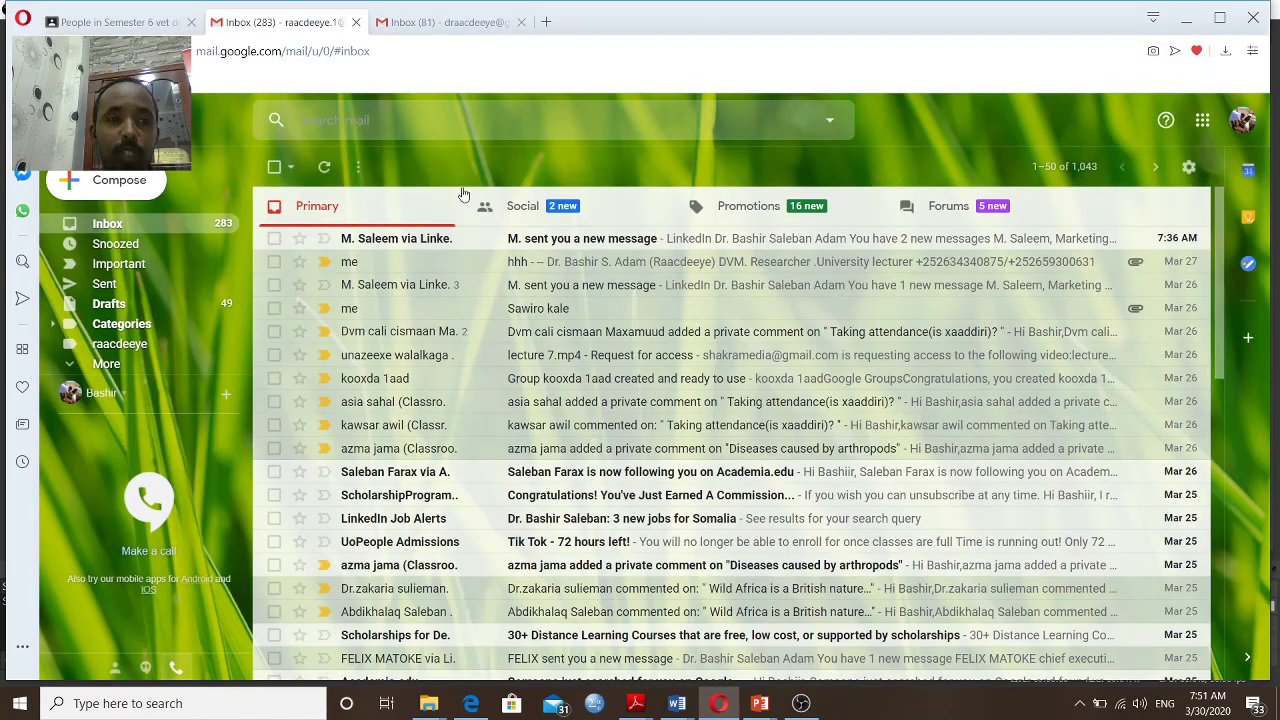
pyautogui.click(1203, 121)
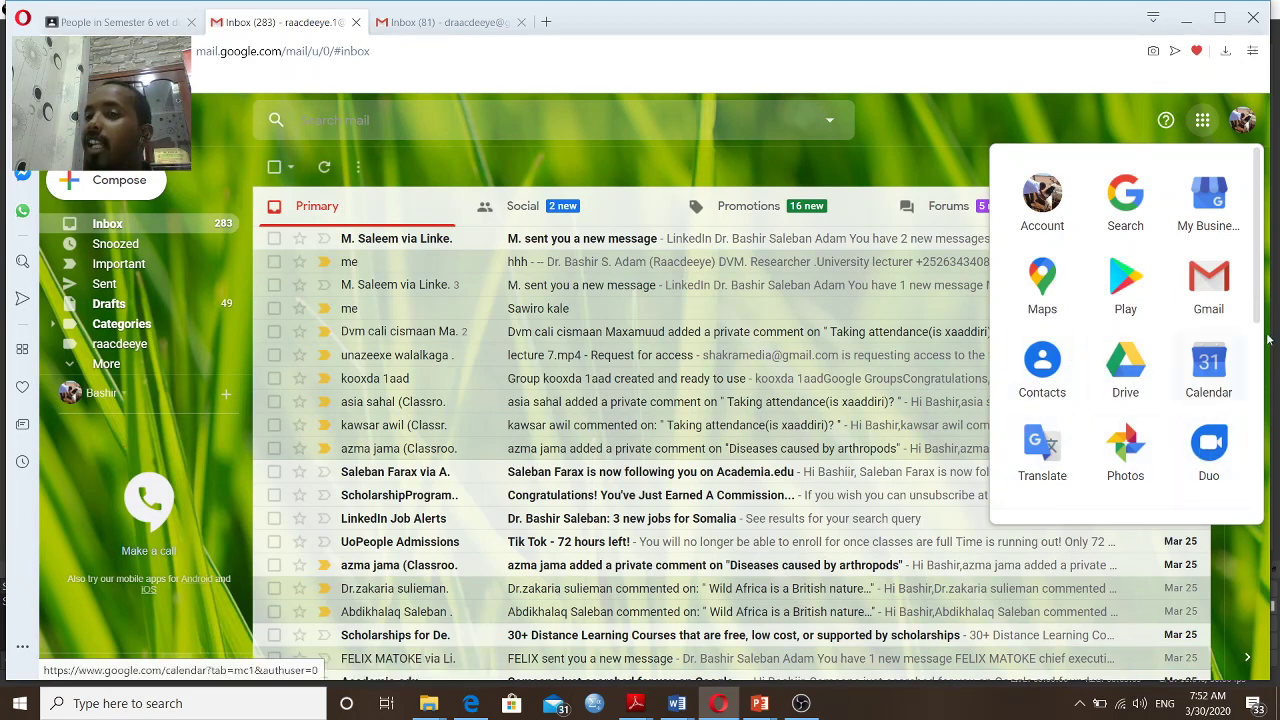
pyautogui.scroll(-2, 1258, 345)
pyautogui.scroll(-5, 1258, 345)
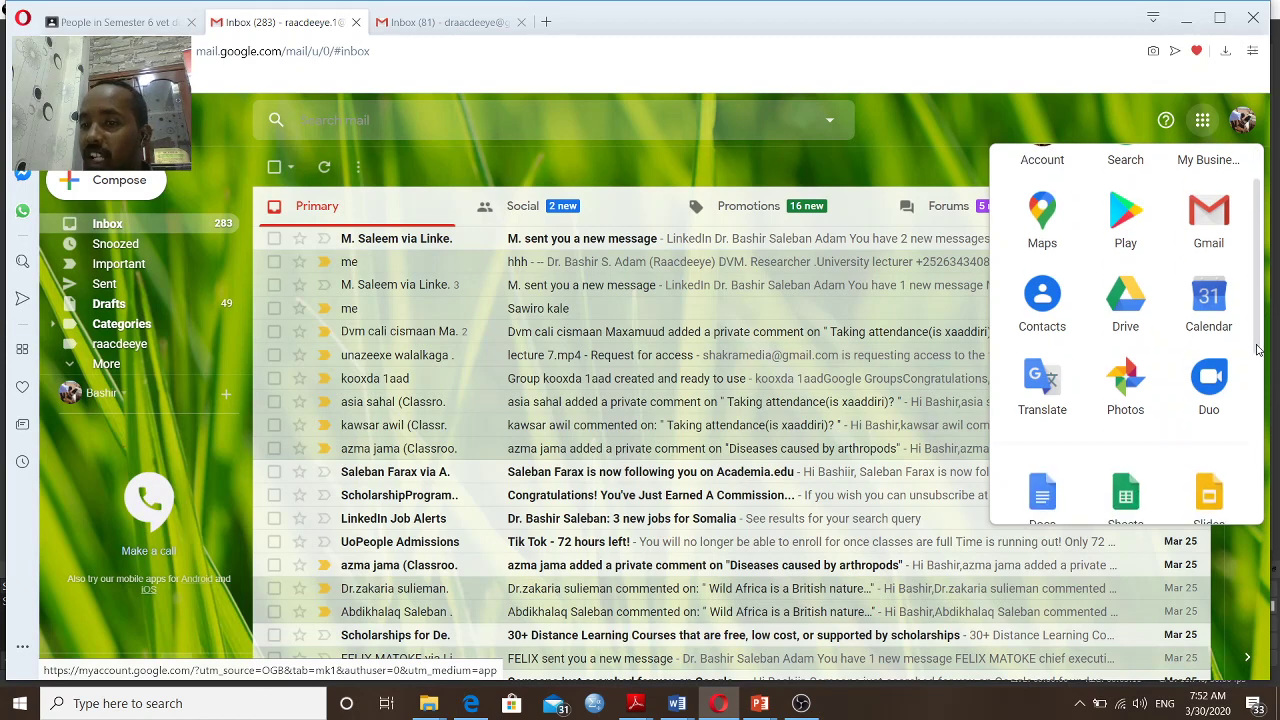
pyautogui.scroll(-1, 1252, 430)
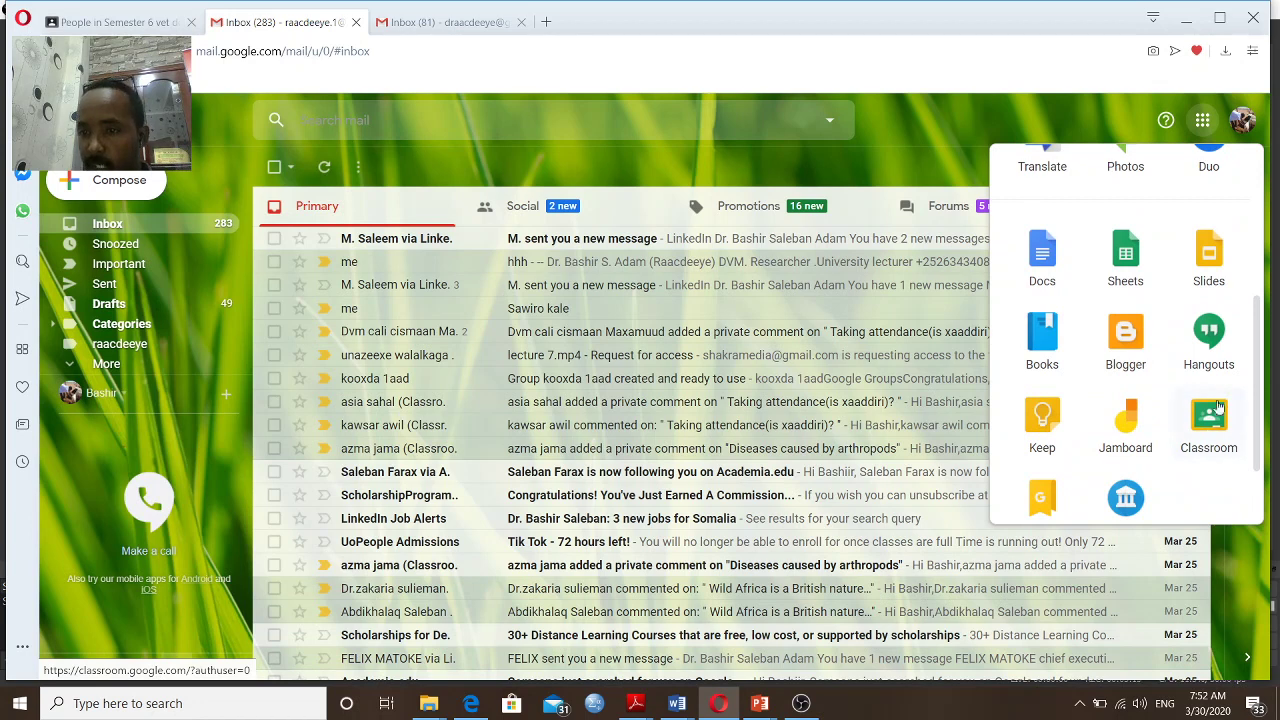
pyautogui.click(1204, 428)
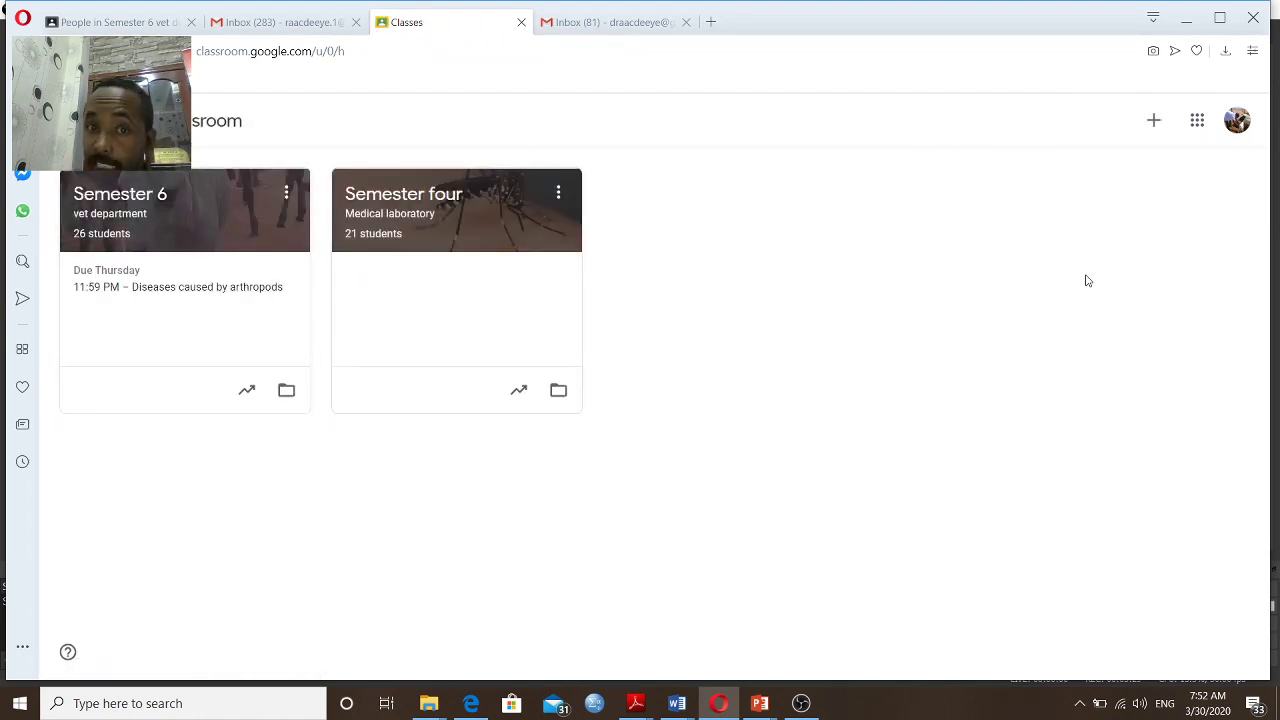
# Start creating a new class and accept the notice about using Classroom at a school with students.
pyautogui.click(1155, 121)
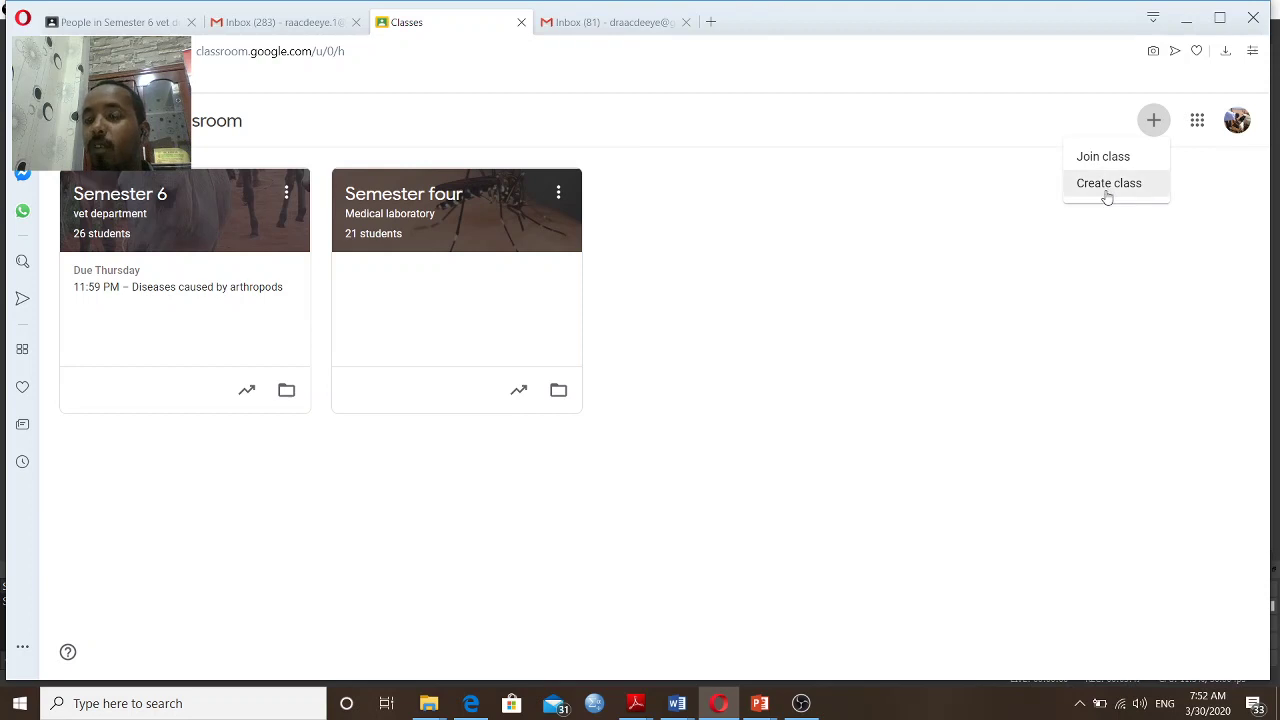
pyautogui.click(1107, 190)
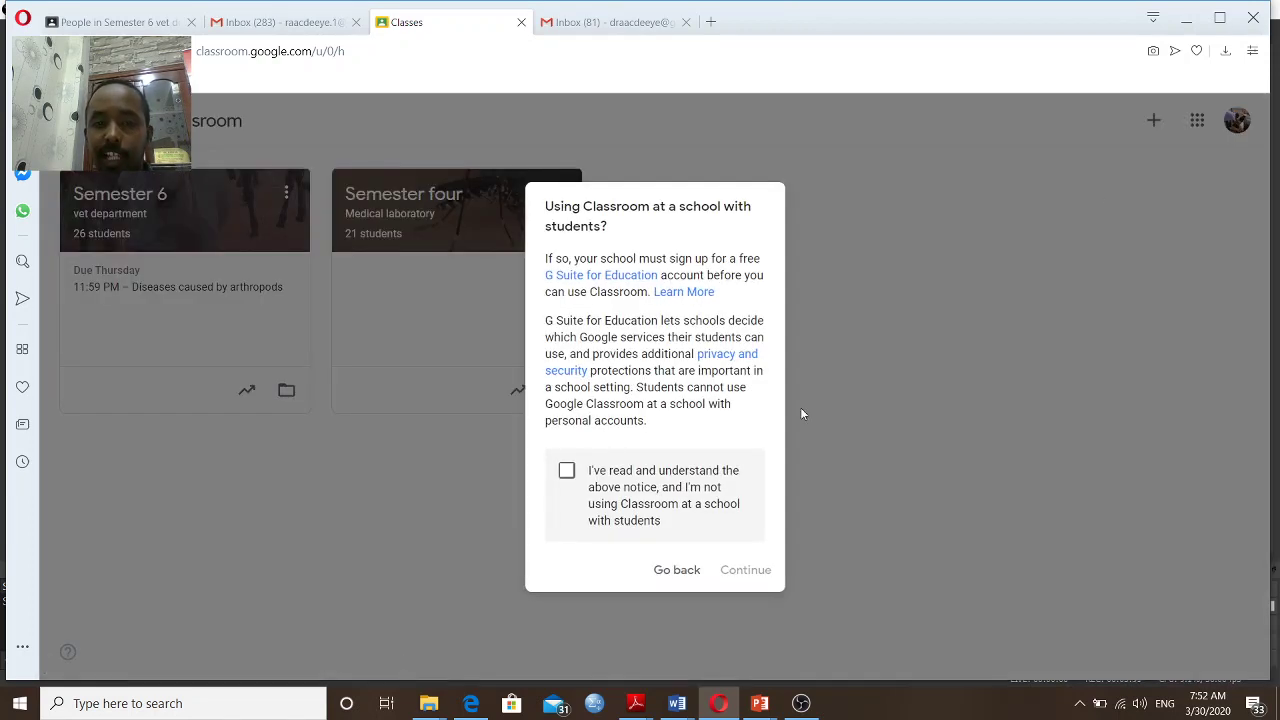
pyautogui.click(570, 476)
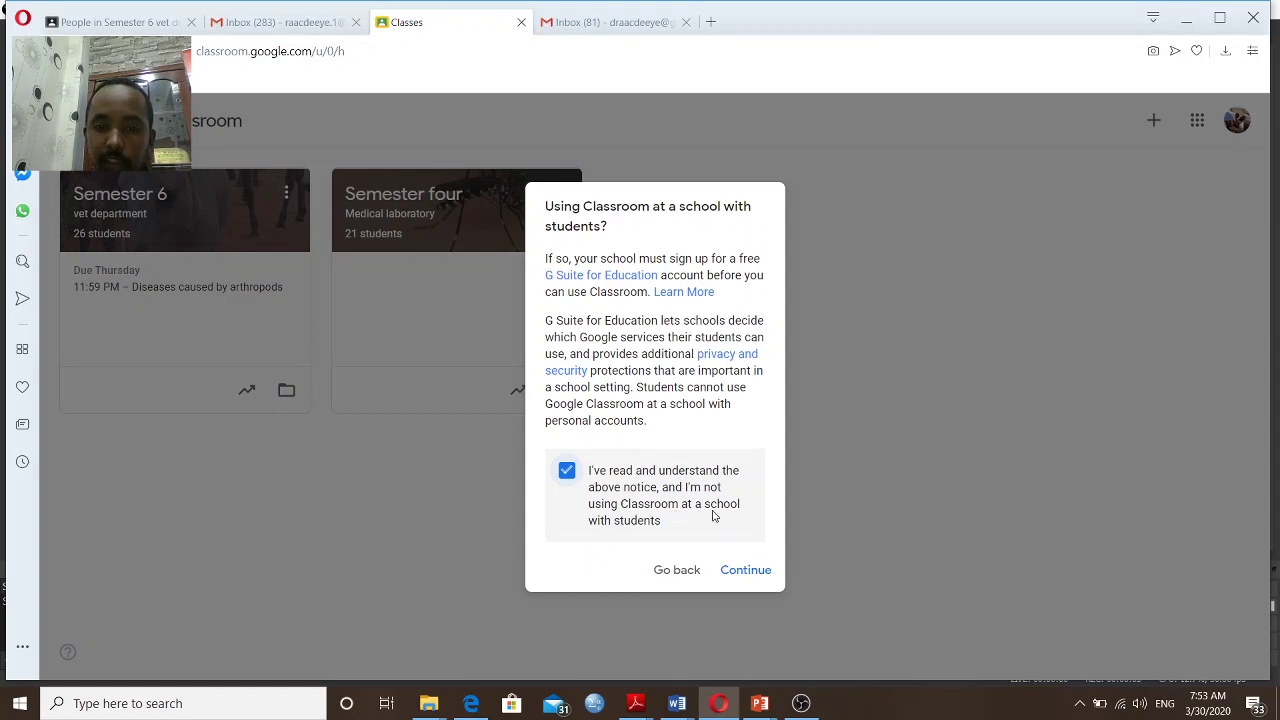
pyautogui.click(745, 572)
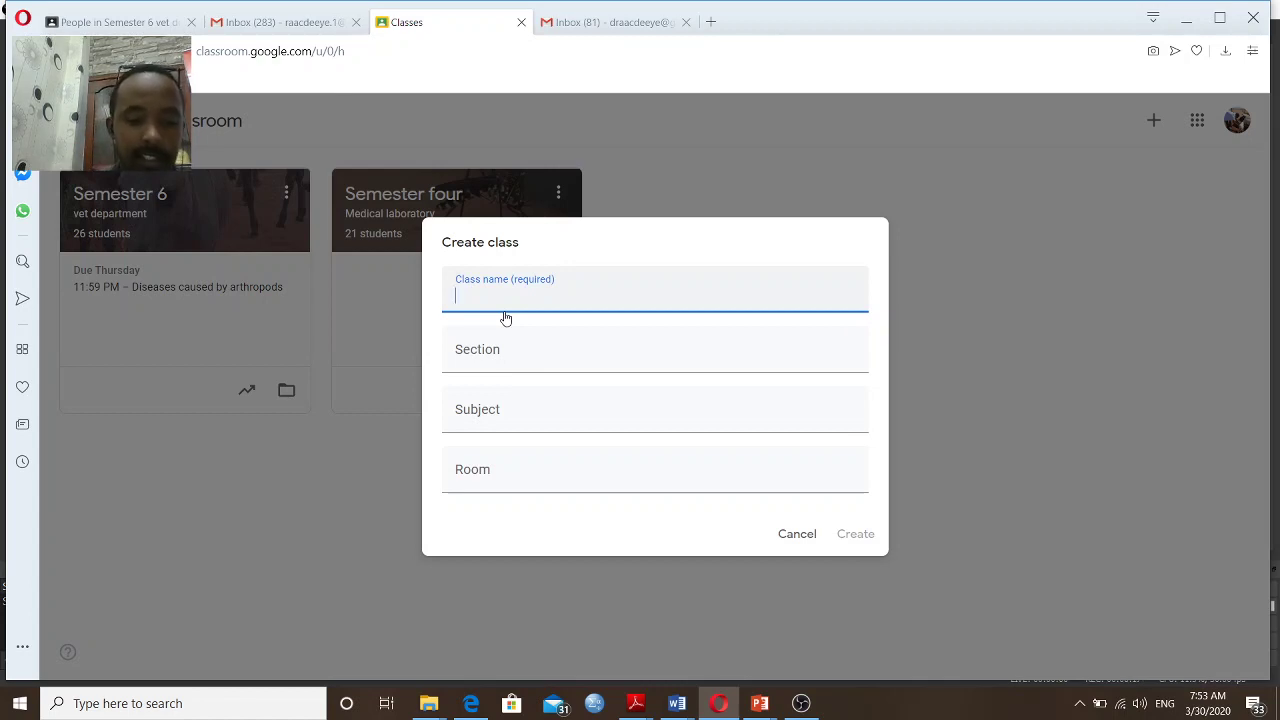
# Fill in the new class form with the class name semester 2 and the subject introduction, leaving section and room empty.
pyautogui.write('S')
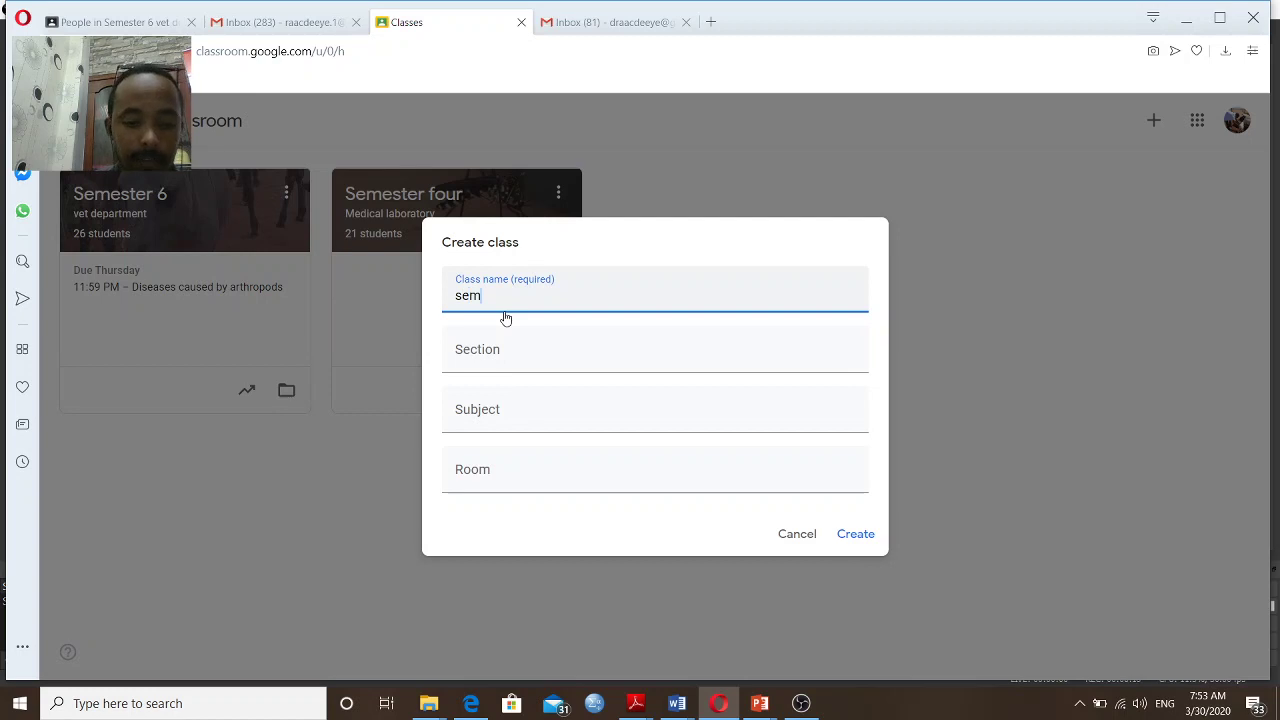
pyautogui.write('emester 2')
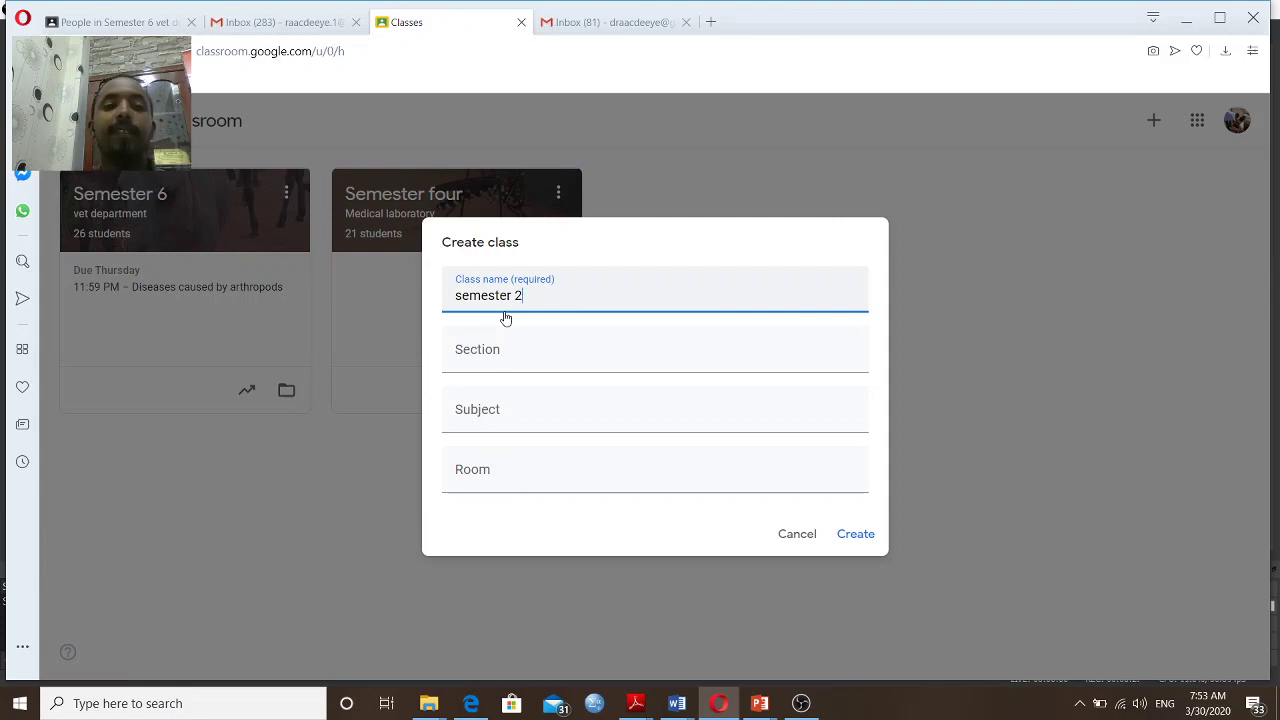
pyautogui.click(471, 355)
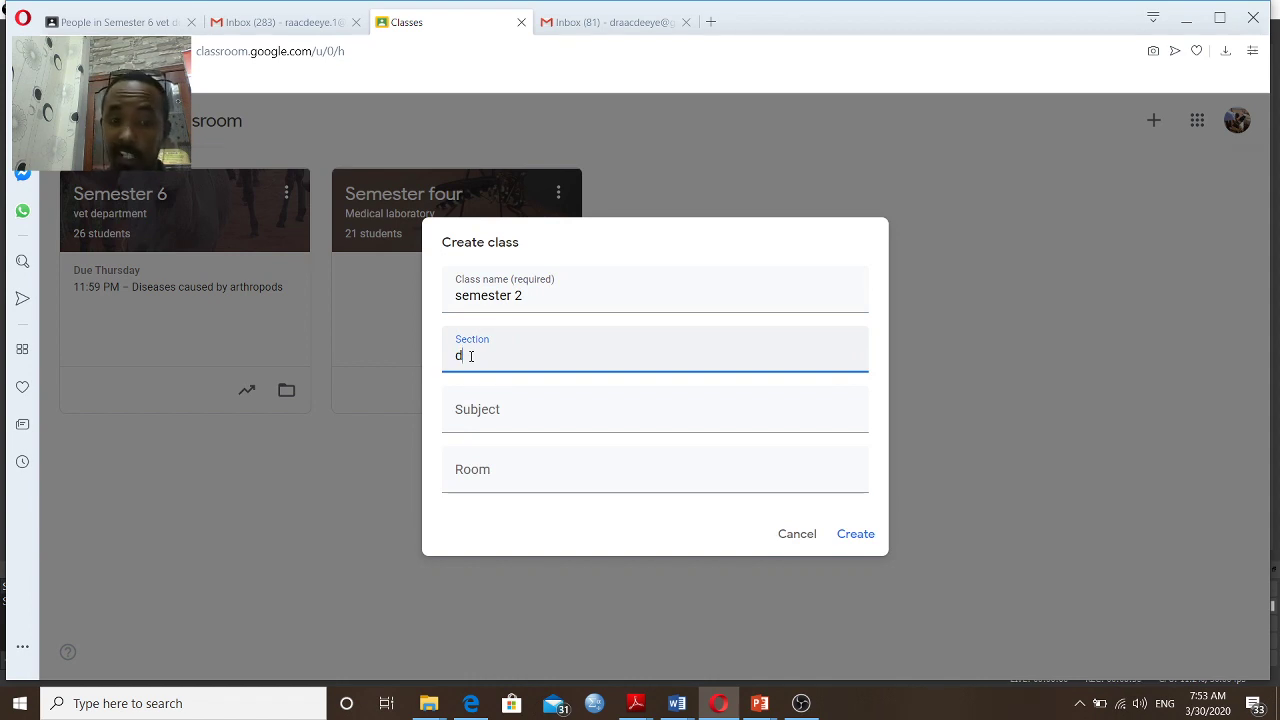
pyautogui.click(476, 410)
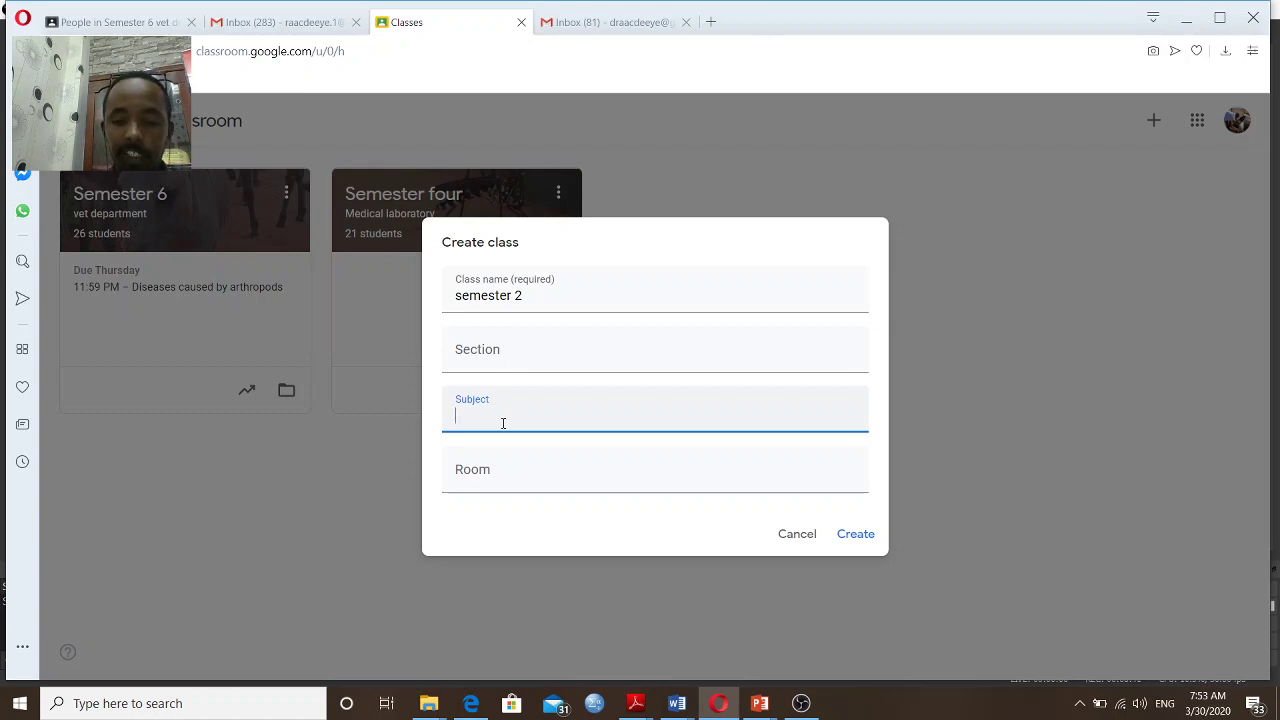
pyautogui.write('intro')
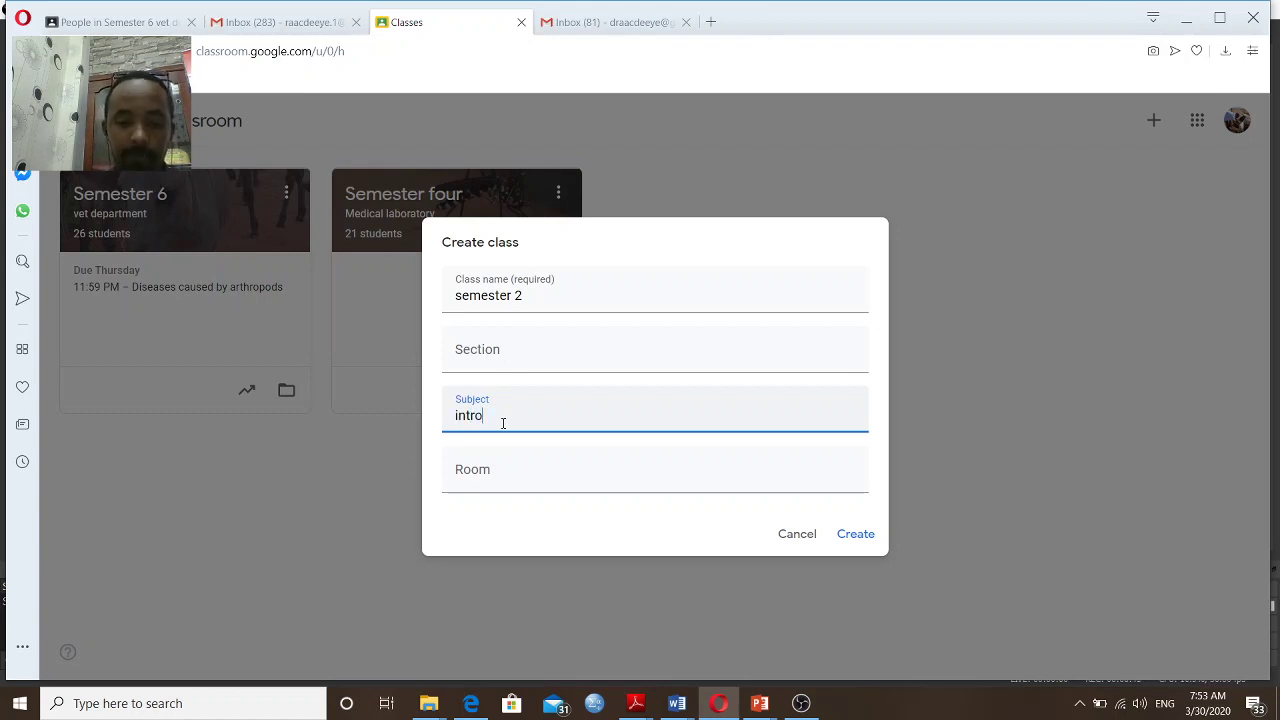
pyautogui.write('duction')
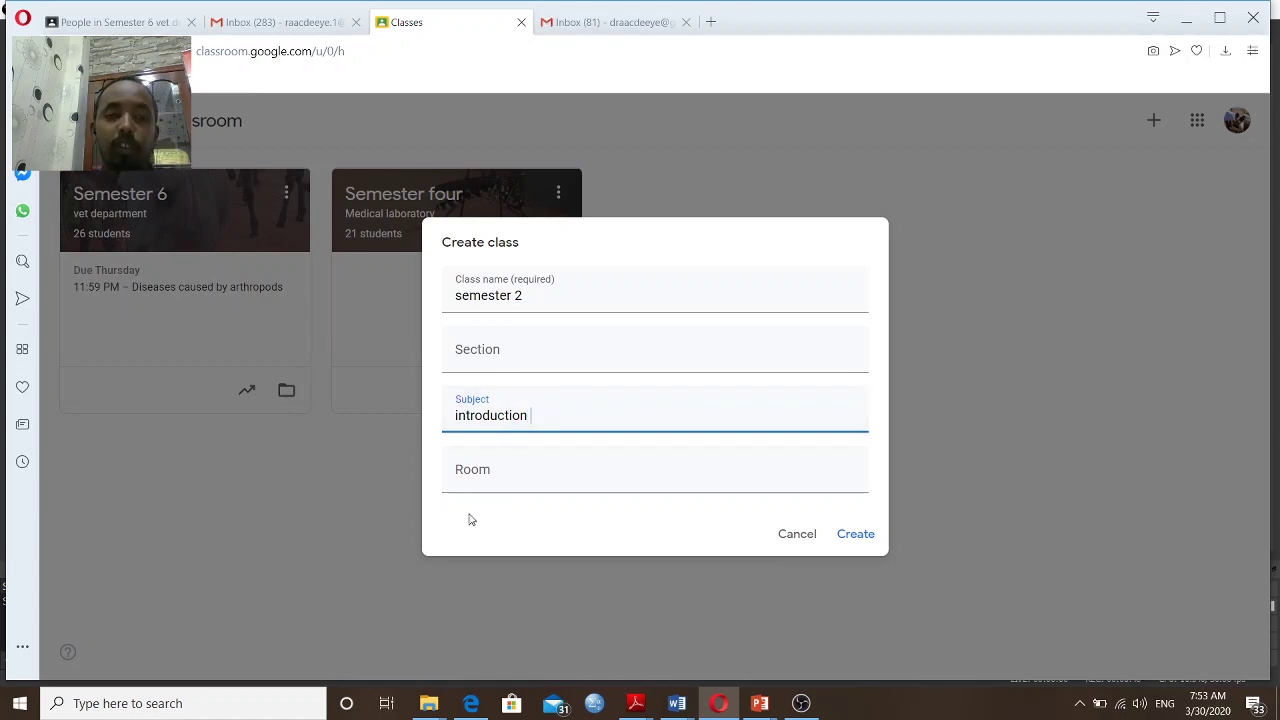
pyautogui.click(478, 476)
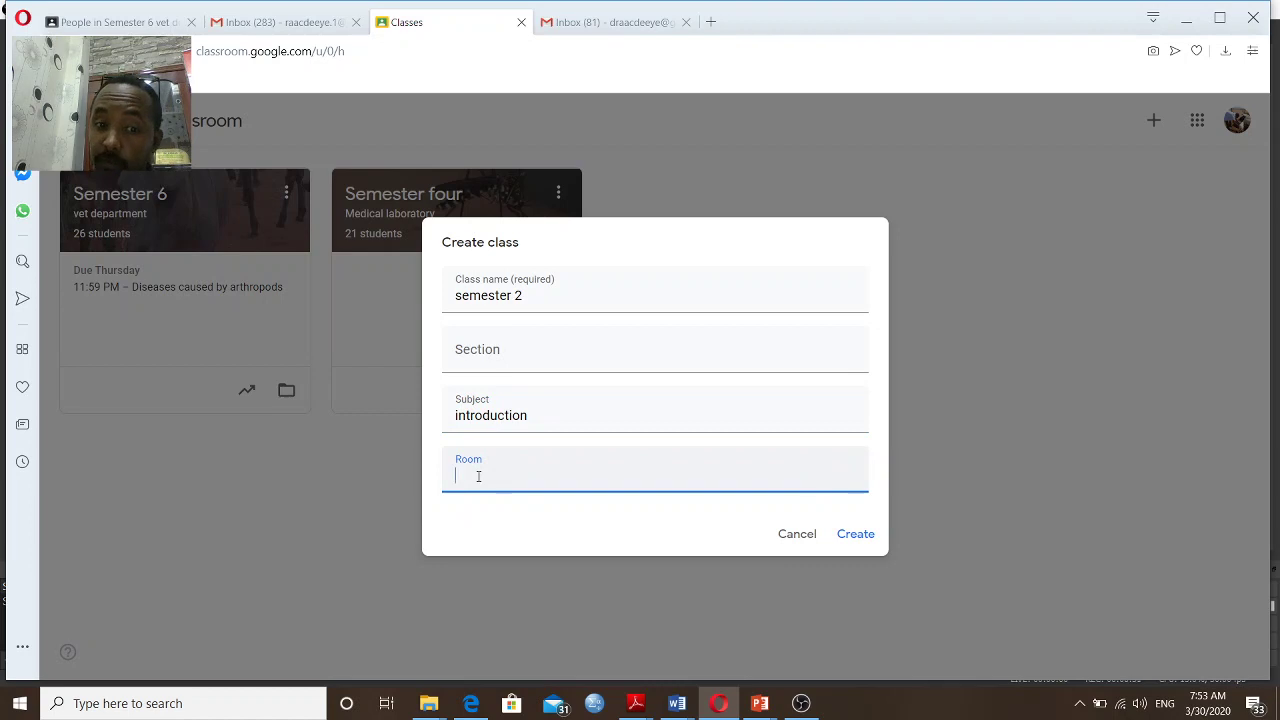
# Replace the class name in the new class form with class one.
pyautogui.click(528, 296)
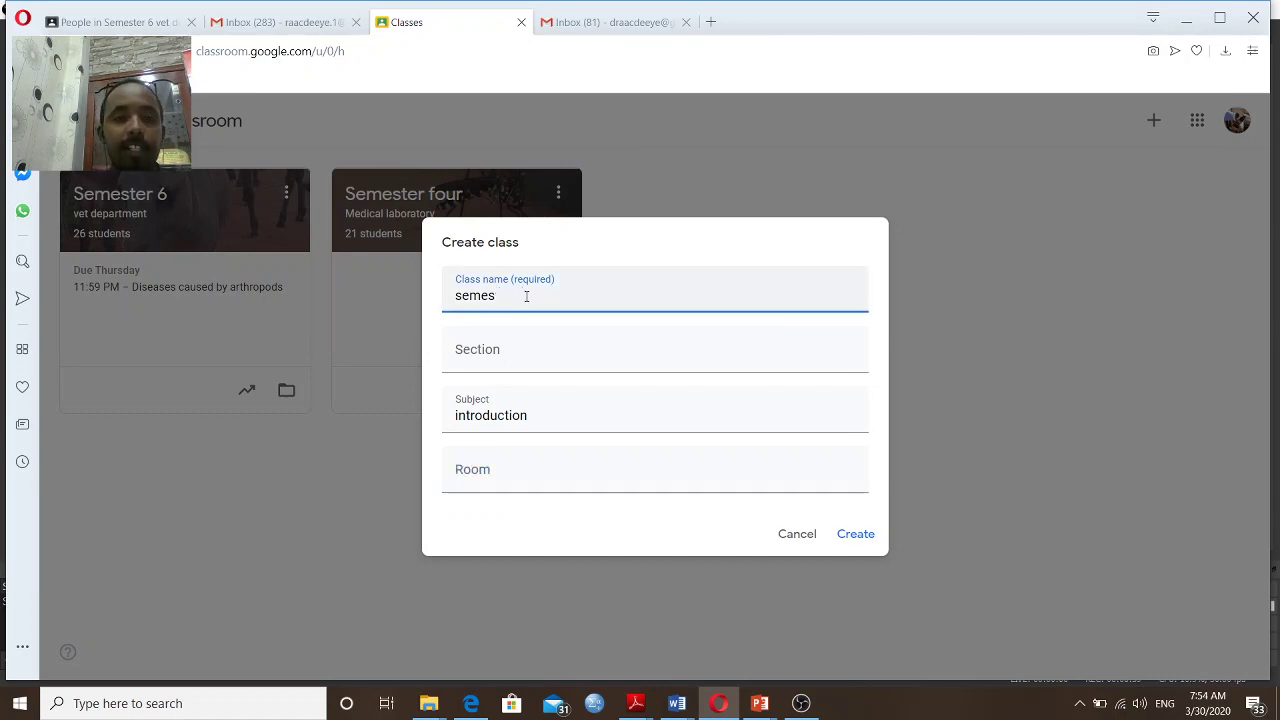
pyautogui.write('s')
pyautogui.press('BackSpace')
pyautogui.write('class one')
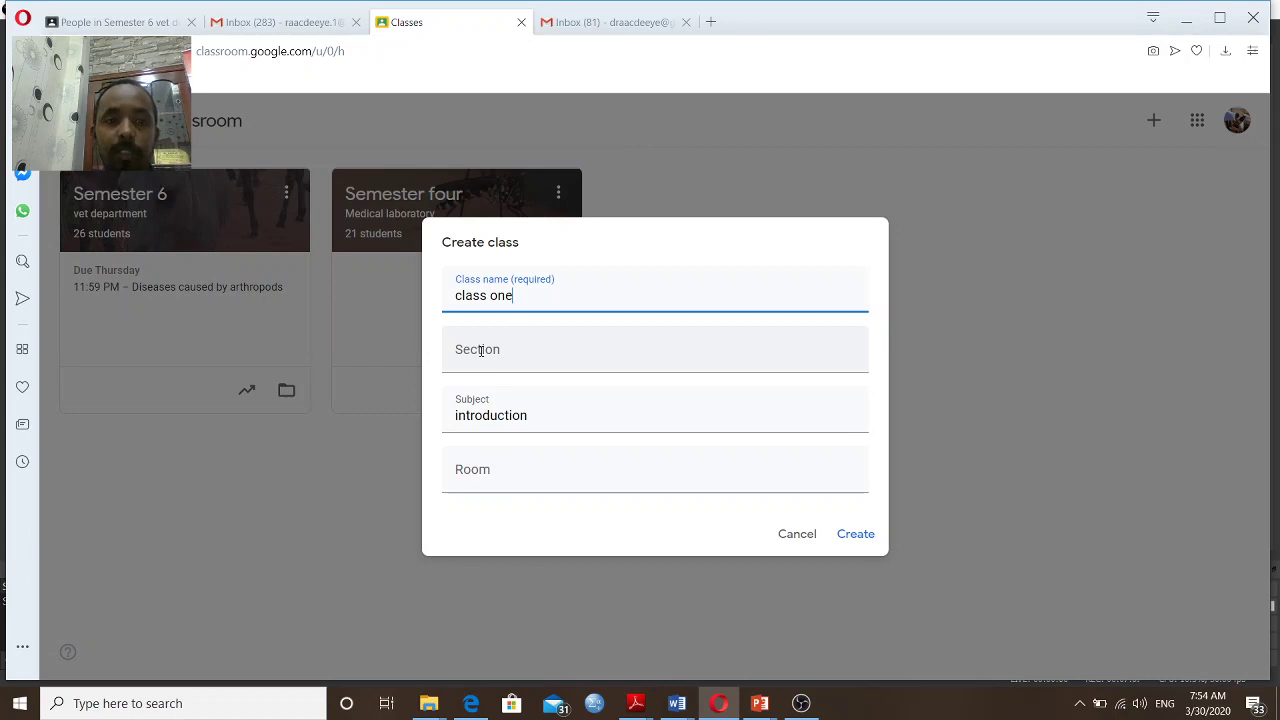
# Set the room to Room one and create the class.
pyautogui.click(493, 473)
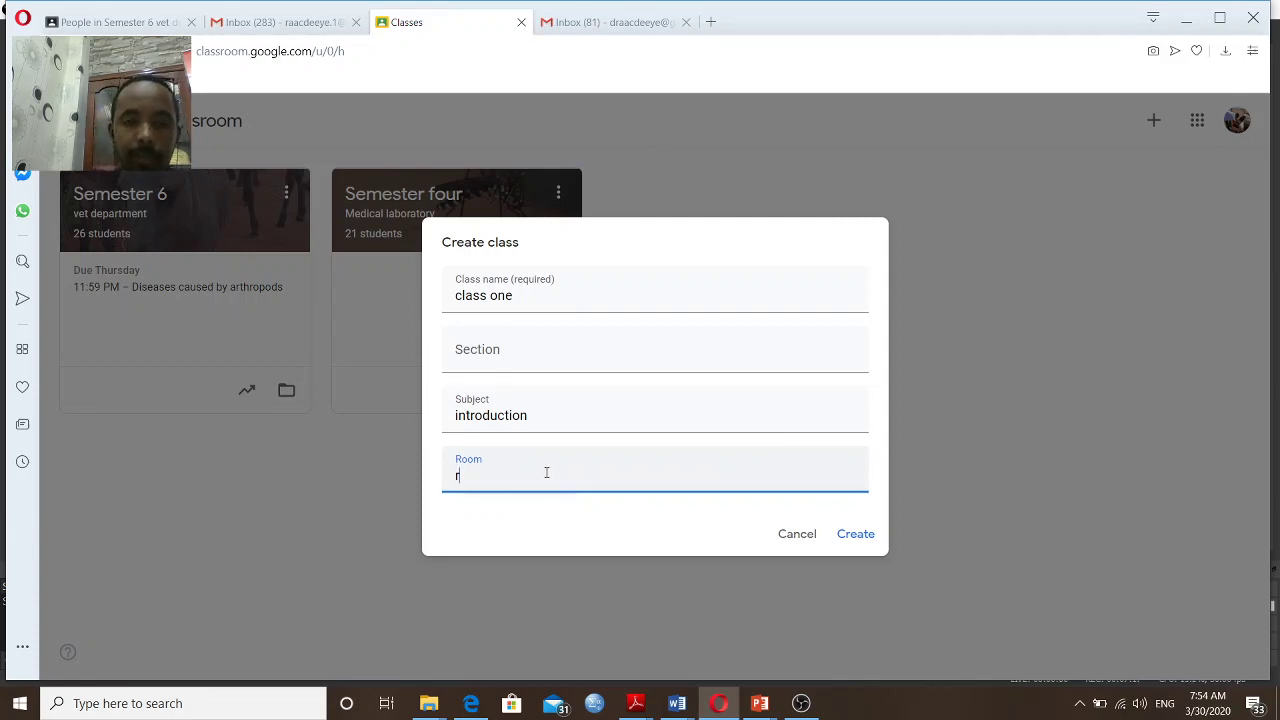
pyautogui.write('roo')
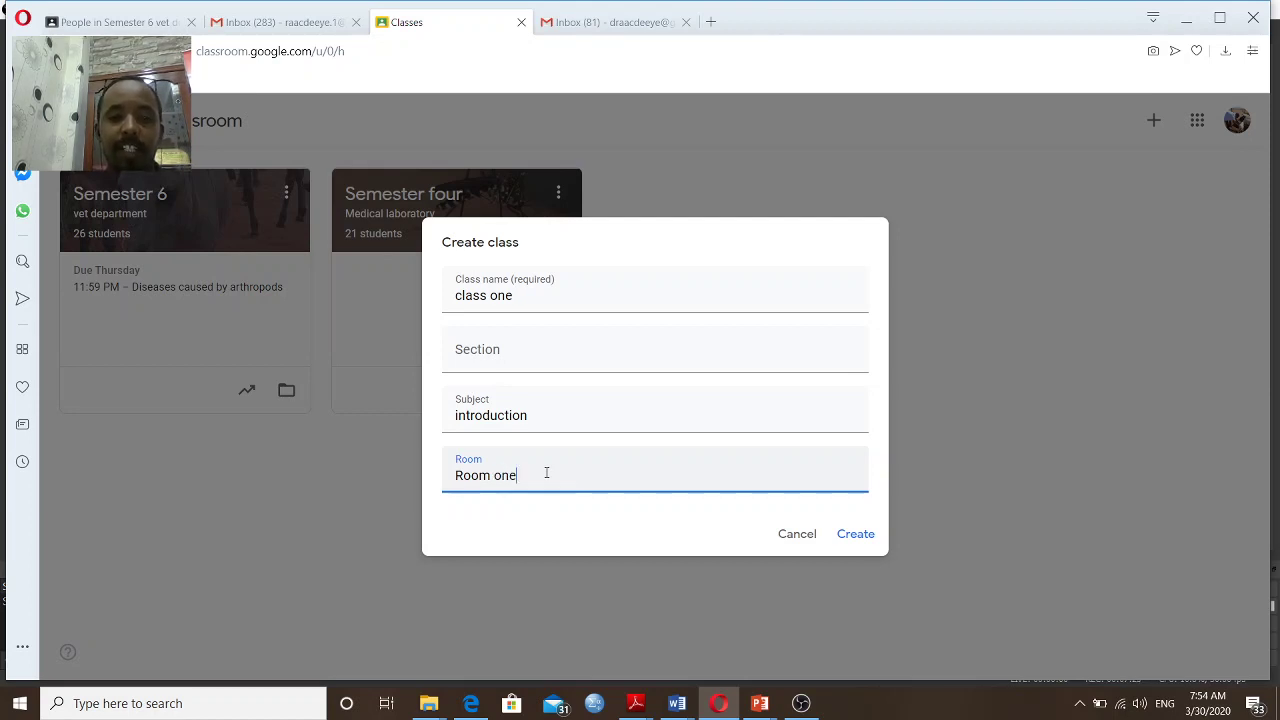
pyautogui.click(852, 534)
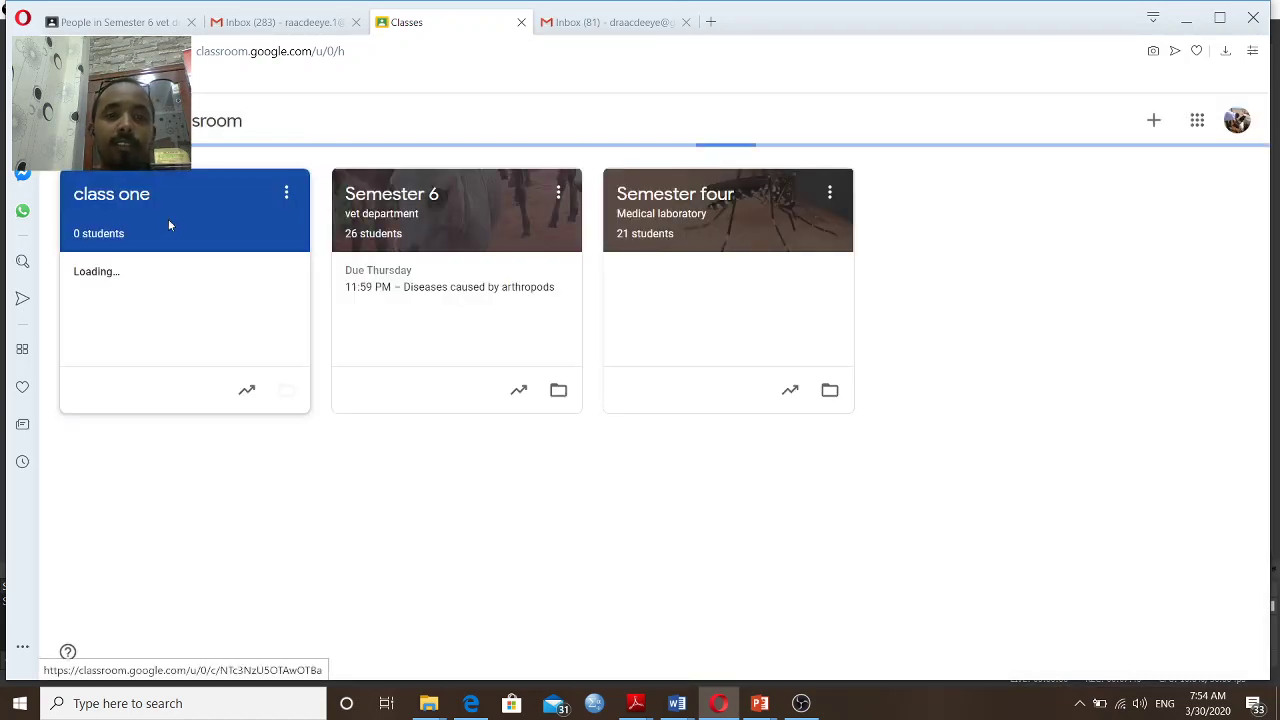
# Open class one and view its class code enlarged, highlighting the code before closing the display.
pyautogui.click(168, 224)
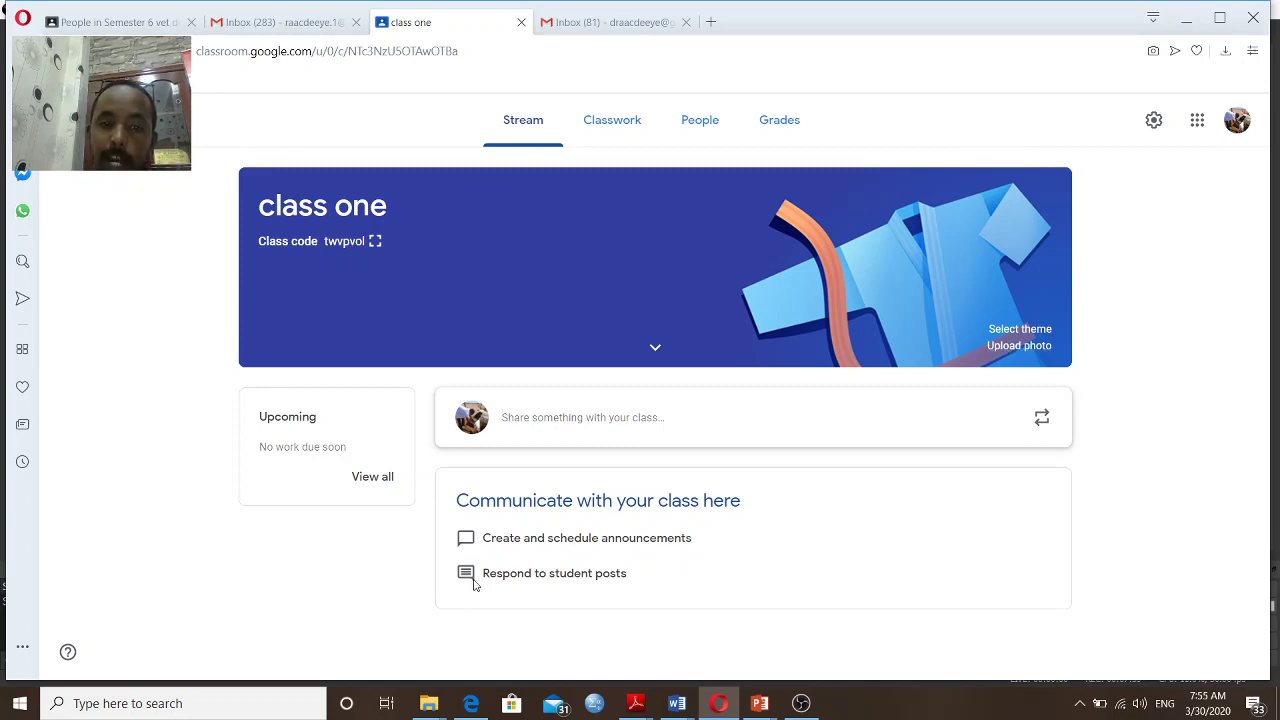
pyautogui.click(374, 242)
pyautogui.click(374, 242)
pyautogui.click(374, 242)
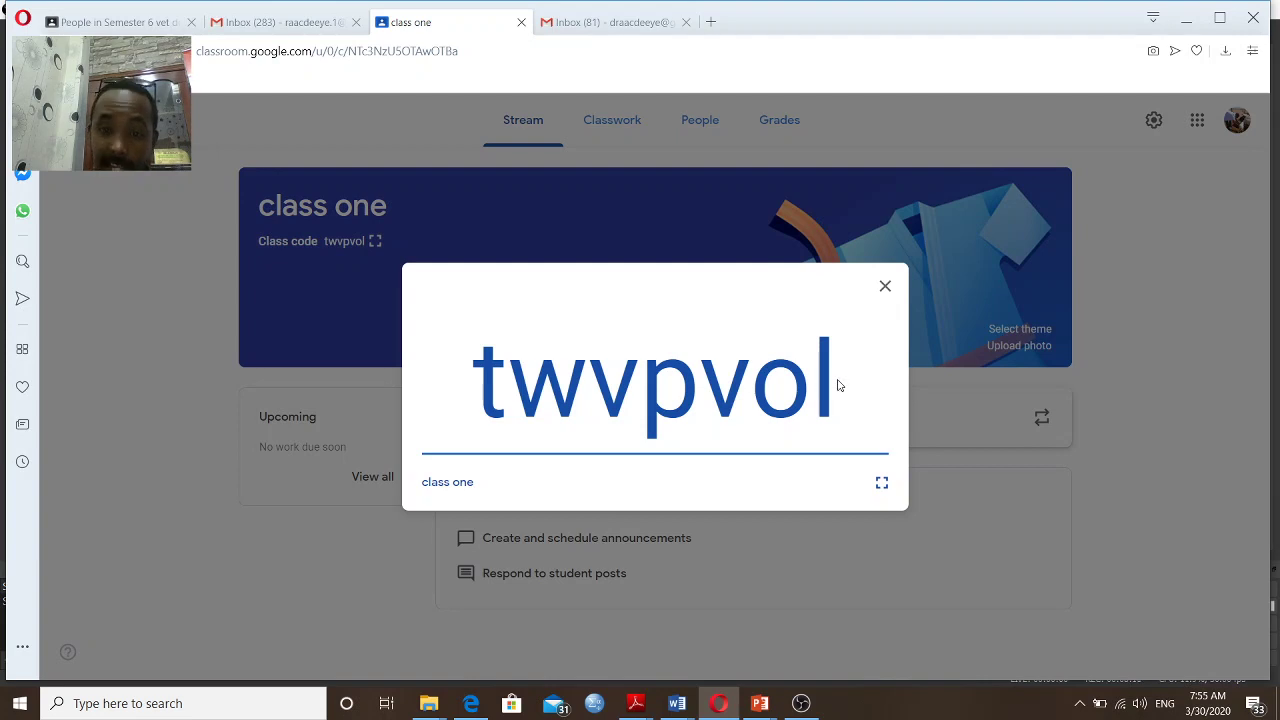
pyautogui.moveTo(838, 385); pyautogui.dragTo(484, 374)
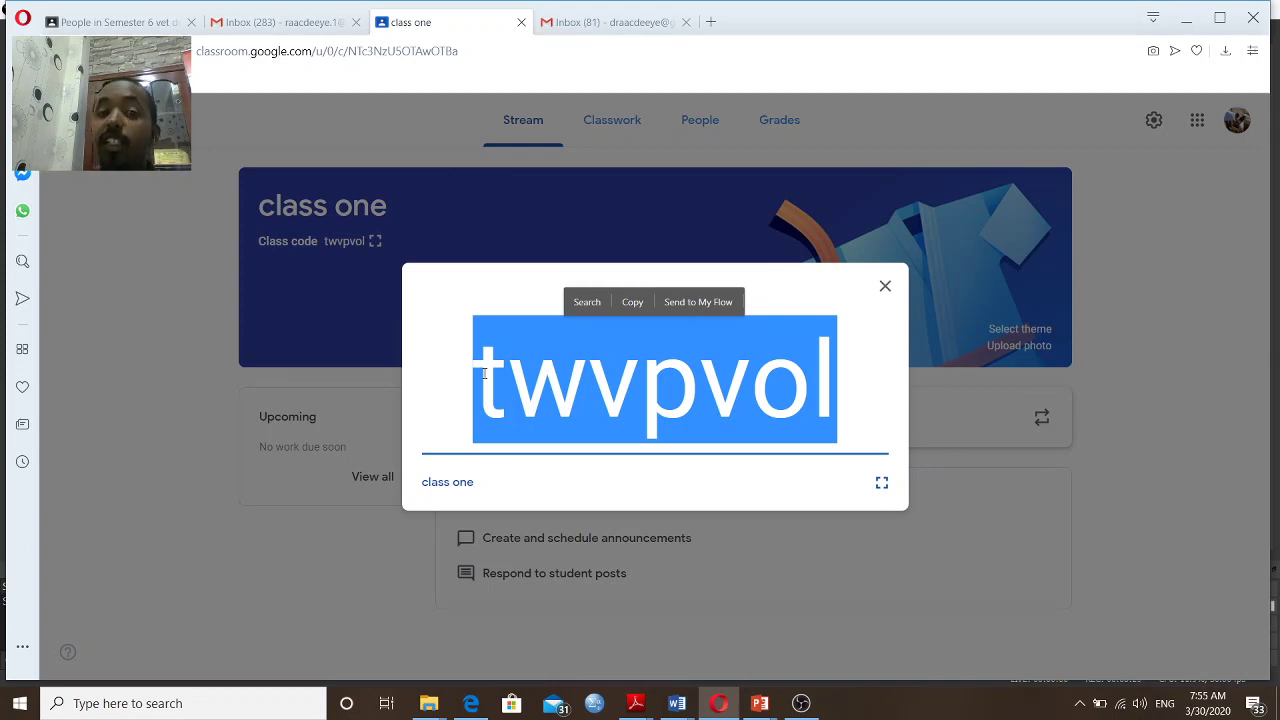
pyautogui.click(885, 287)
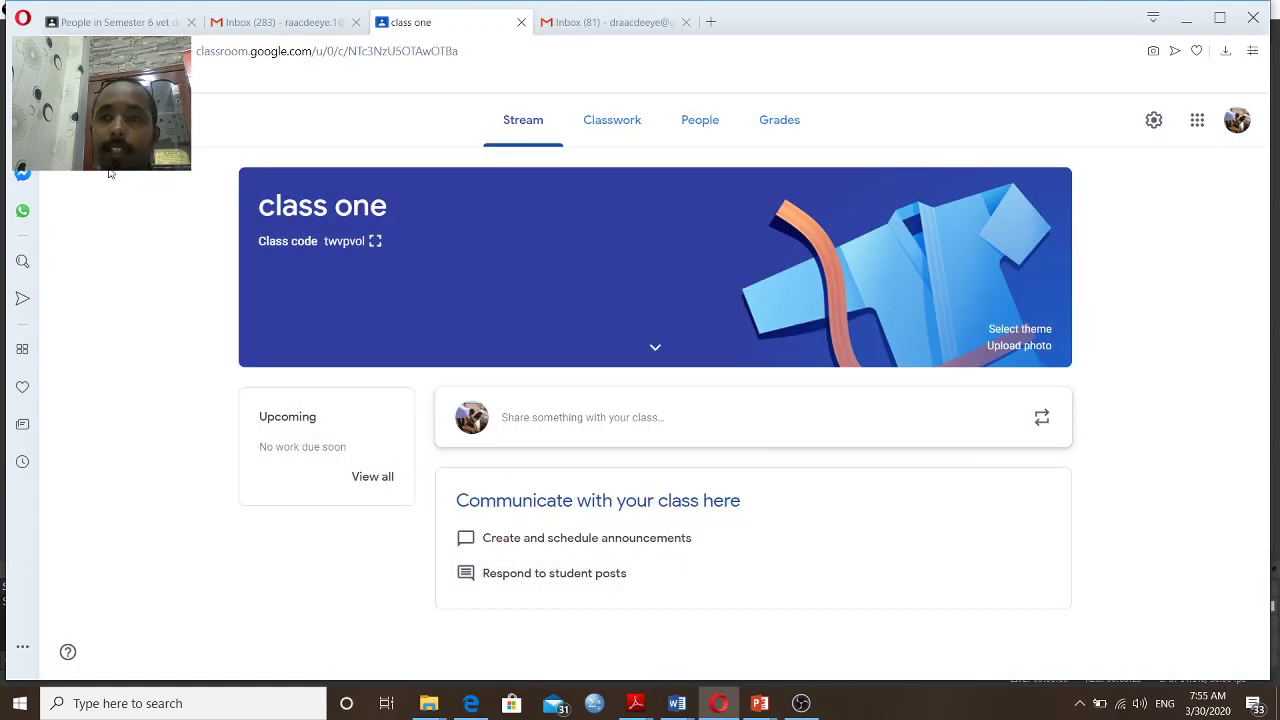
# Return to the class overview and look at the form for joining a class by code without joining one.
pyautogui.click(63, 120)
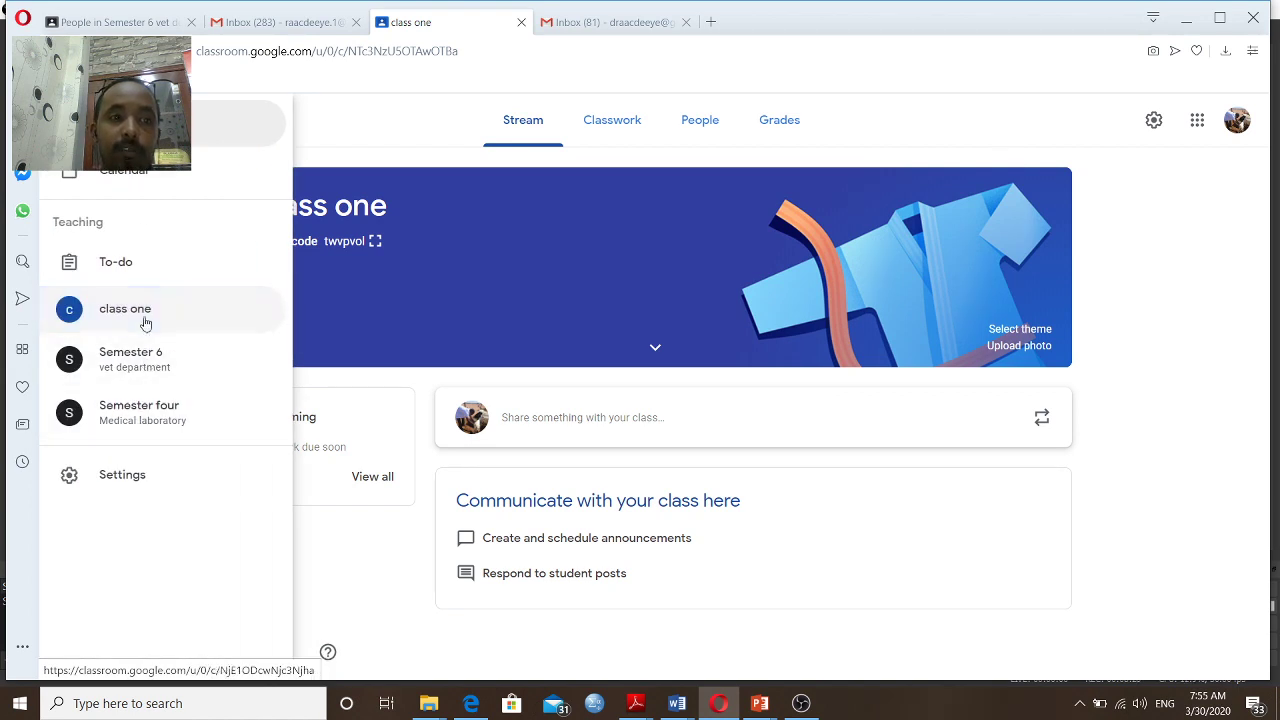
pyautogui.click(258, 133)
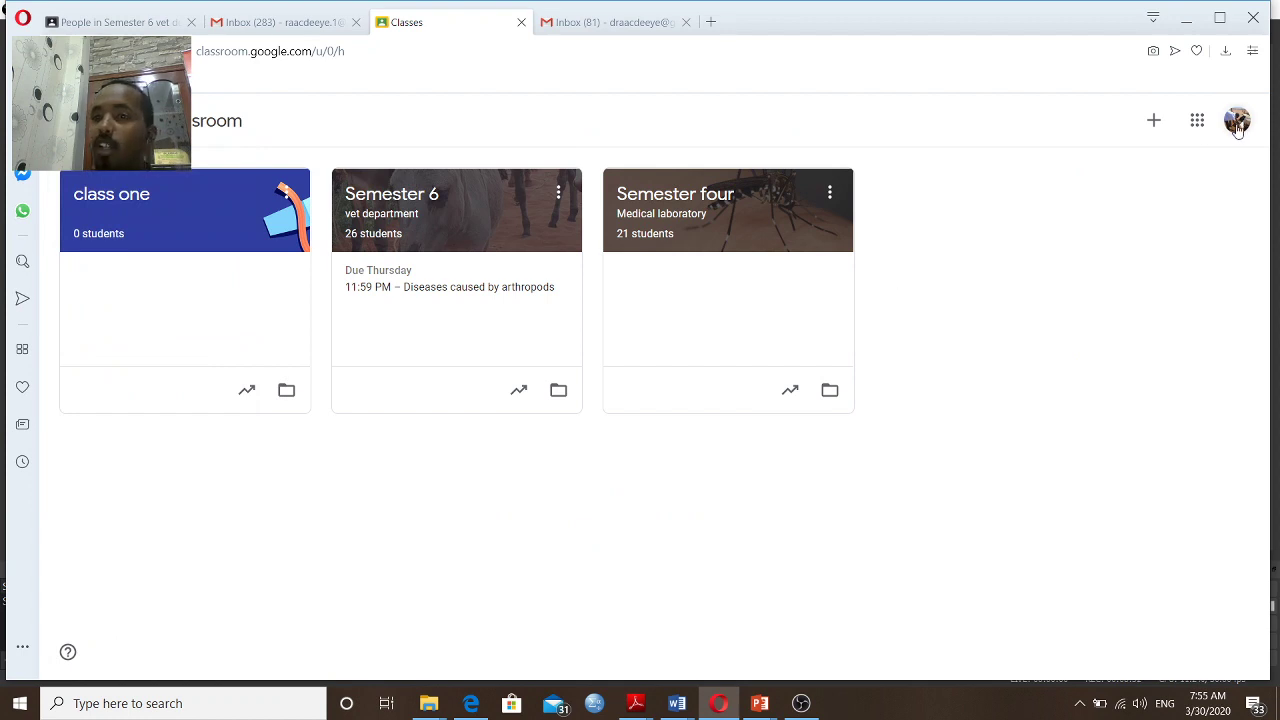
pyautogui.click(1153, 121)
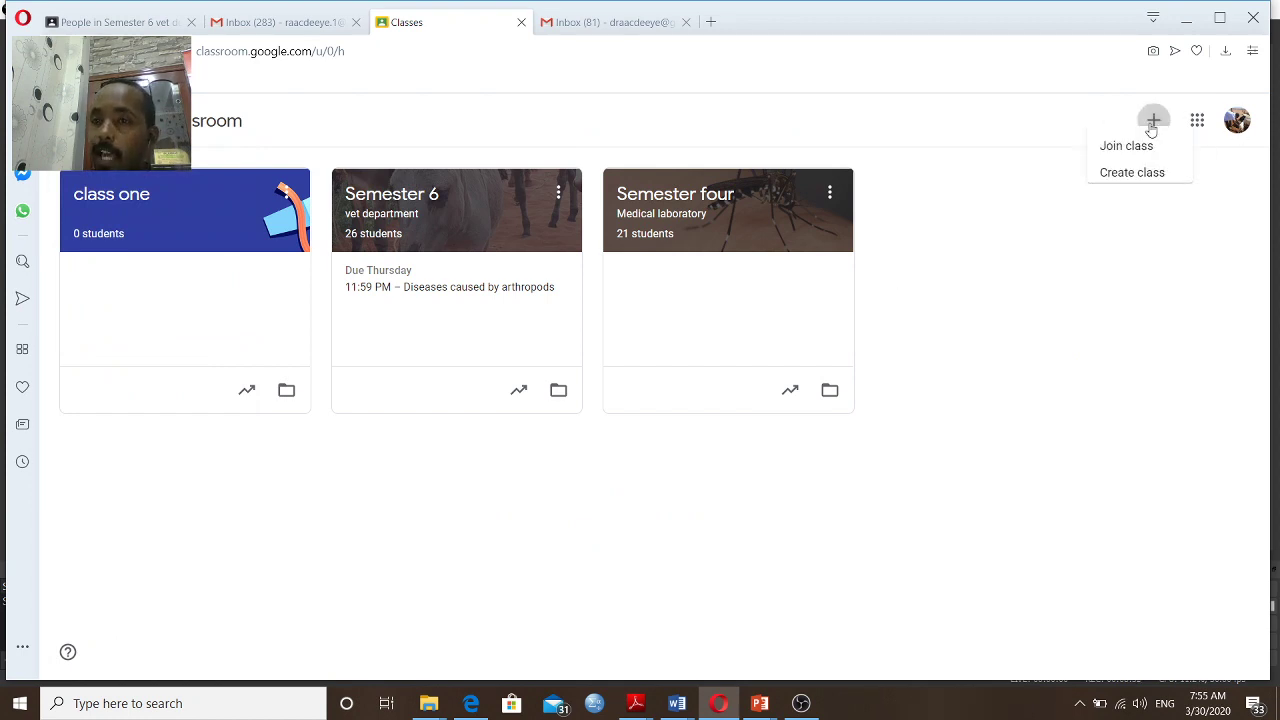
pyautogui.click(1102, 157)
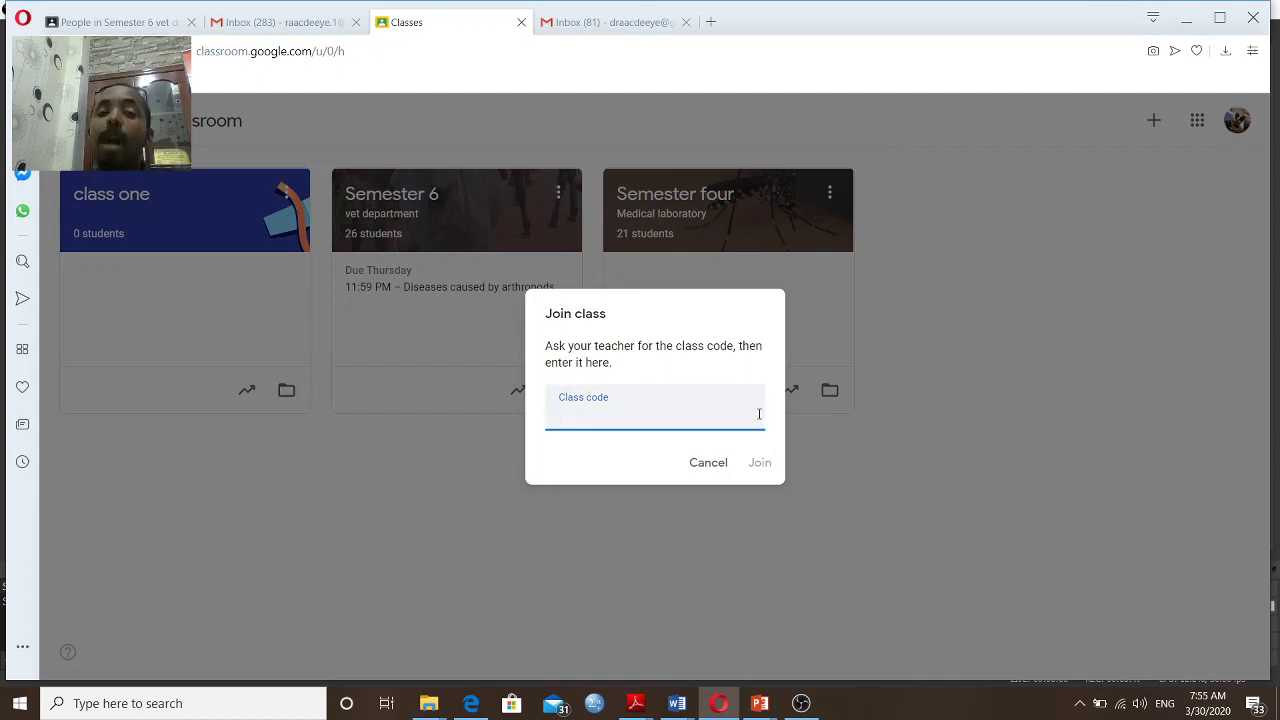
pyautogui.click(708, 466)
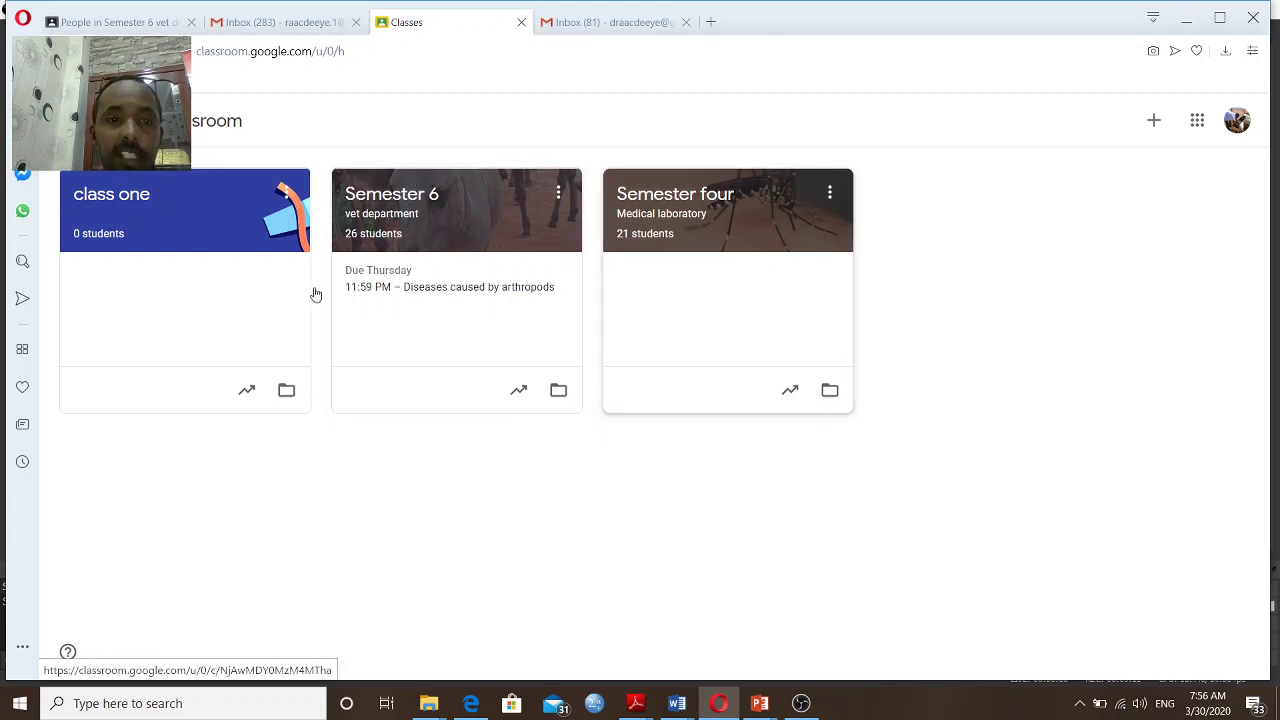
# View the people page of class one and the stream of the Semester 6 class, and minimize the browser window.
pyautogui.click(122, 234)
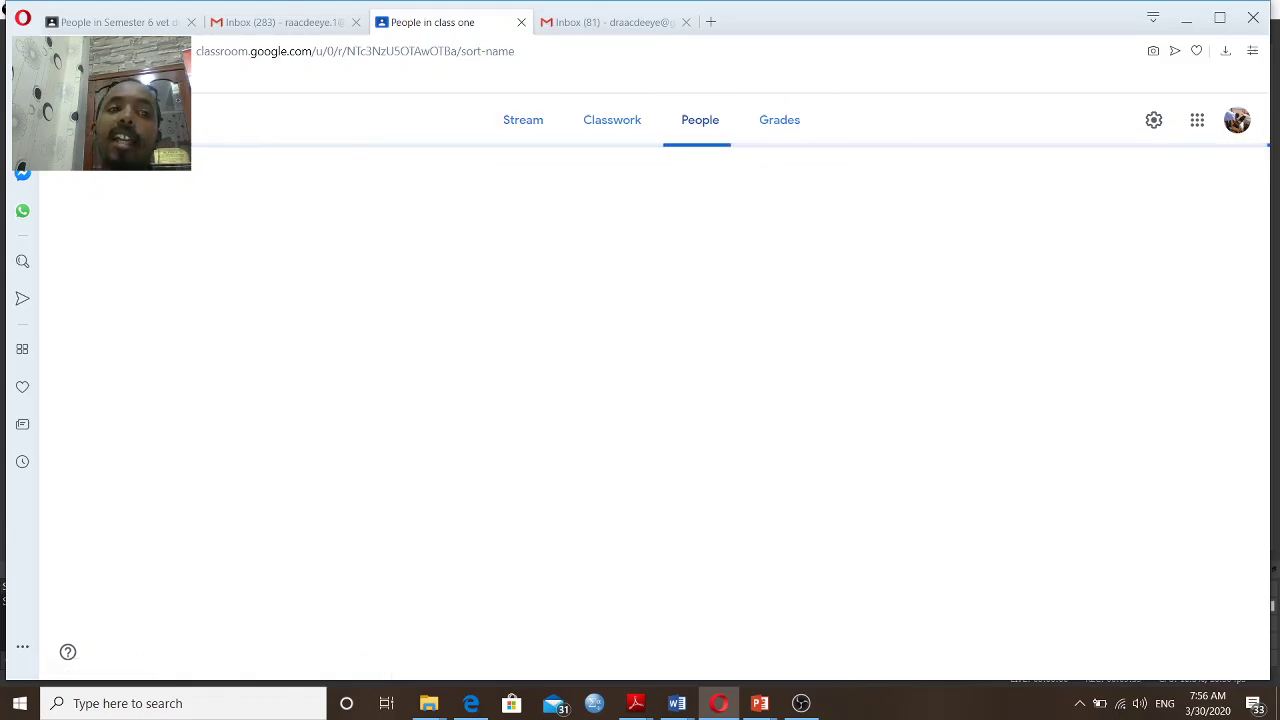
pyautogui.click(62, 120)
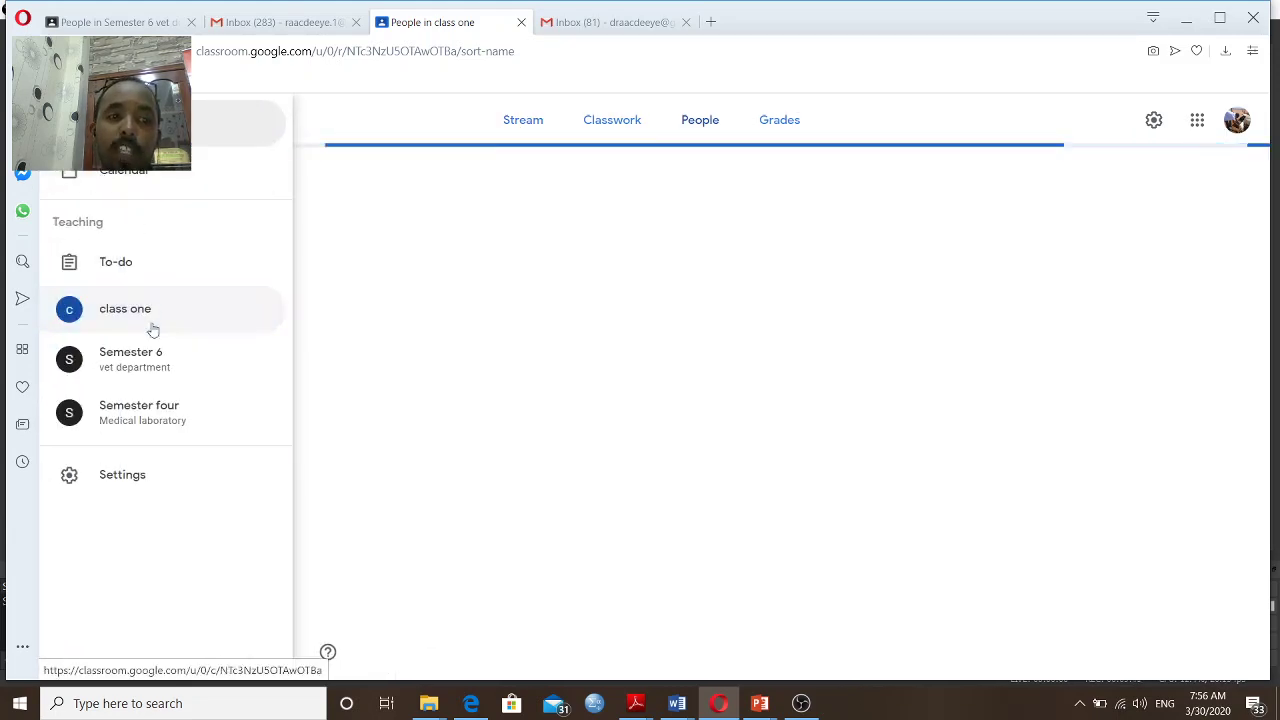
pyautogui.click(143, 360)
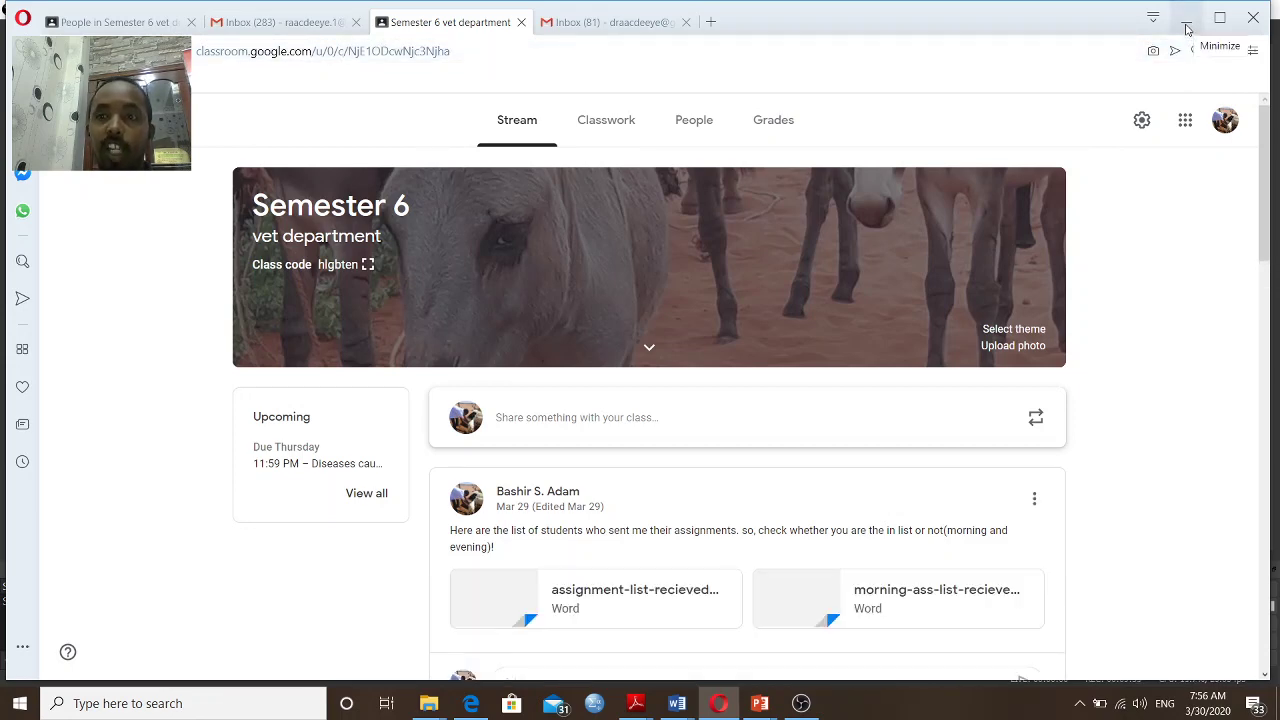
pyautogui.click(1187, 29)
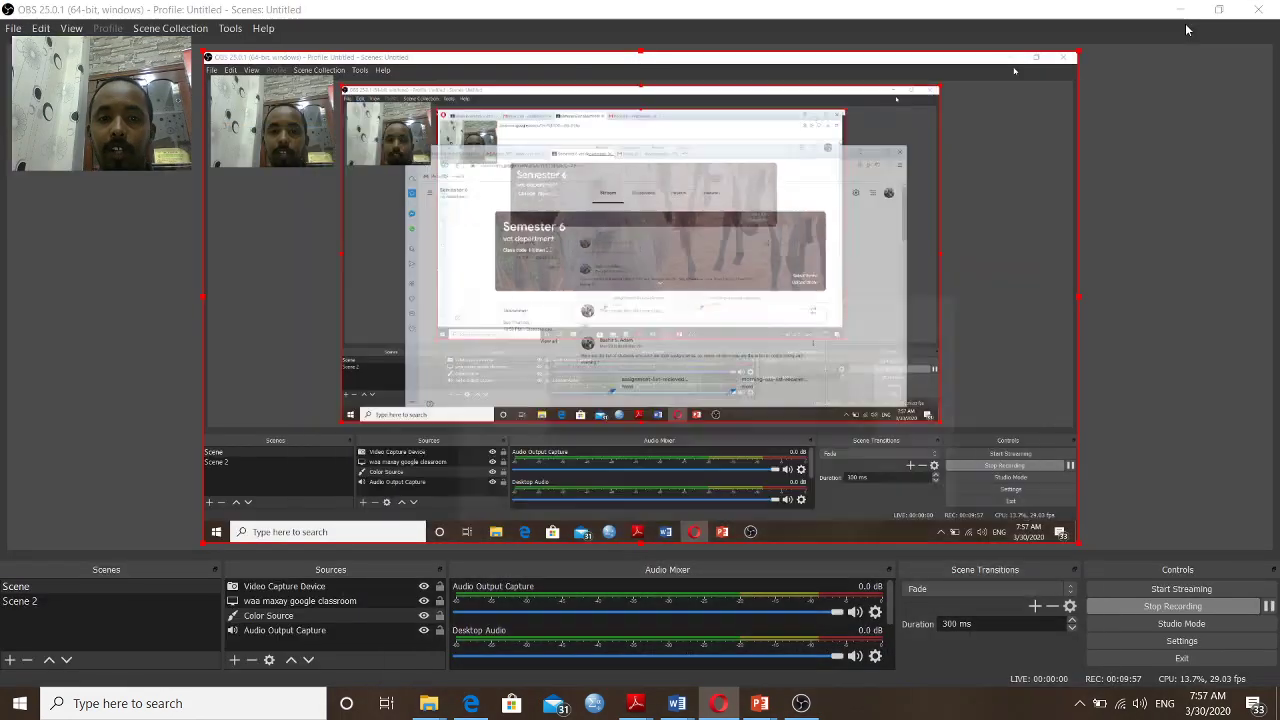